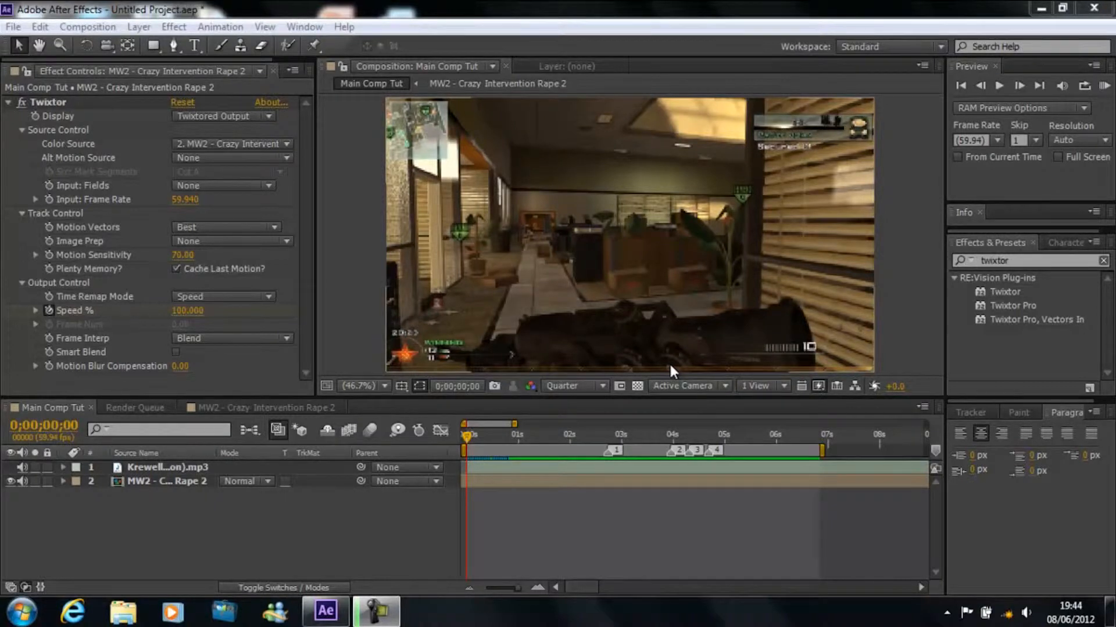
Step: Play a RAM preview of the Main Comp Tut composition and scrub to 0;00;03;34
left_click(1104, 88)
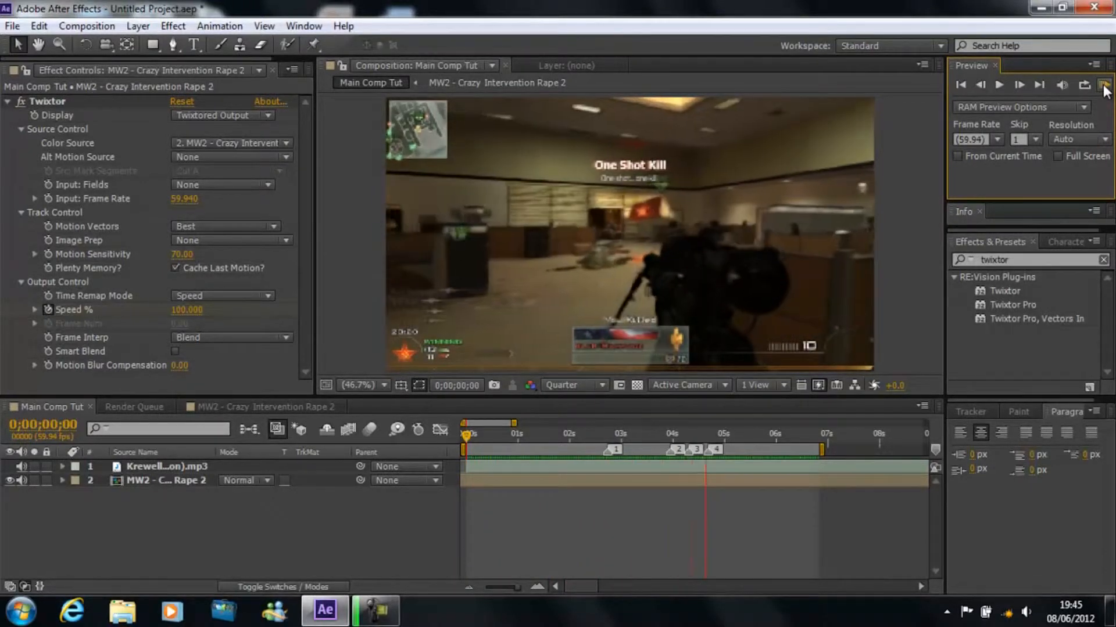
left_click(1105, 91)
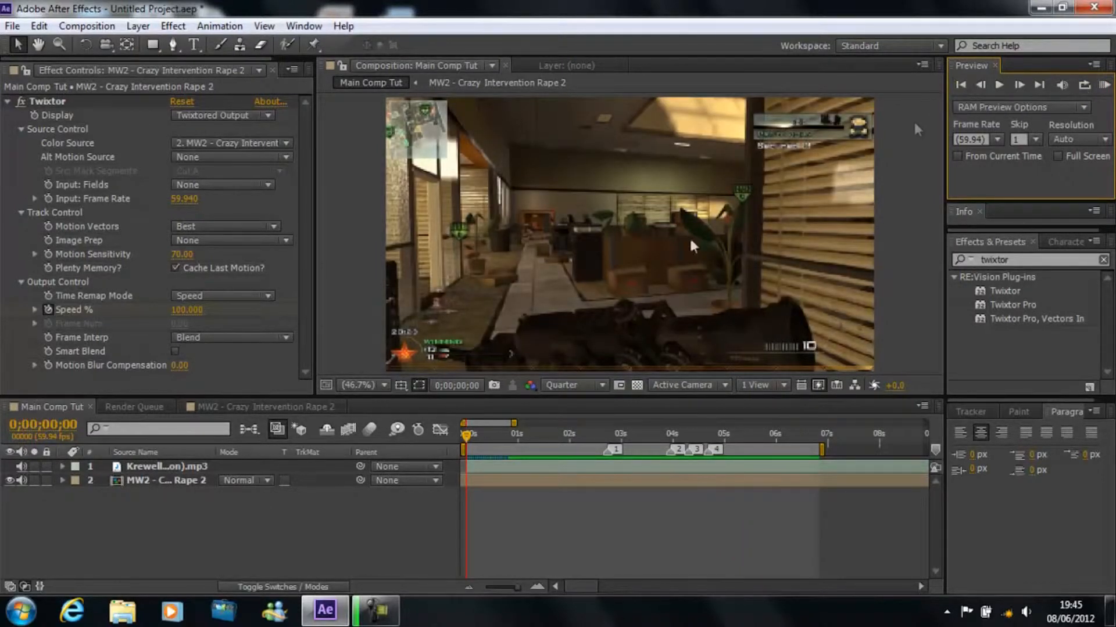
left_click_drag(468, 439, 652, 436)
left_click_drag(1006, 203, 998, 177)
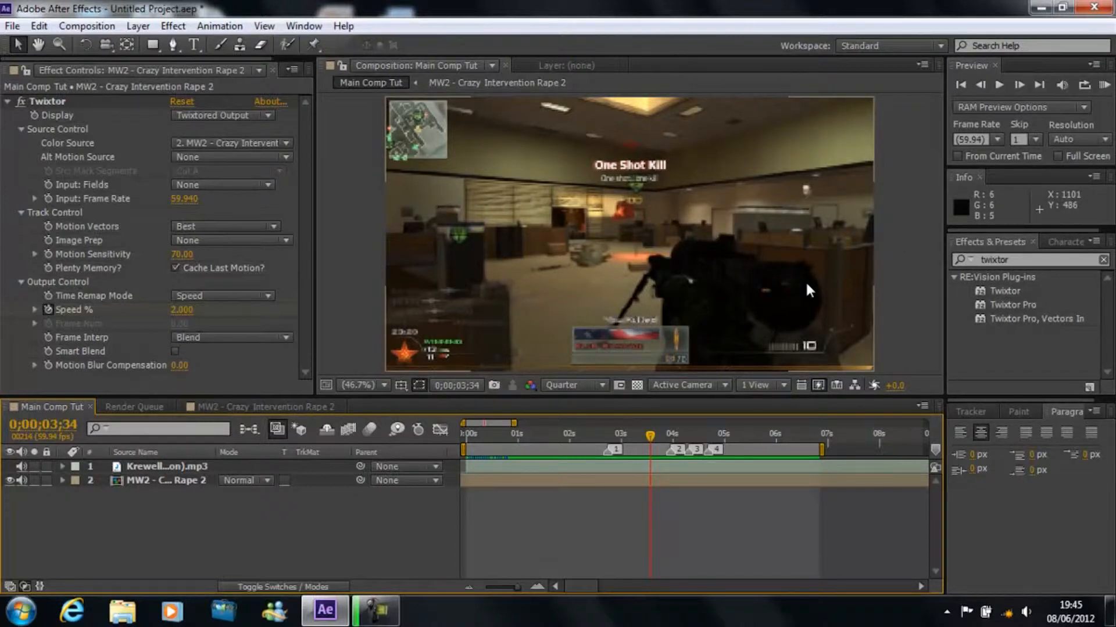
Step: Try the composition view at 25% magnification, restore it to Fit, and return the playhead to the start
left_click(359, 385)
left_click(379, 204)
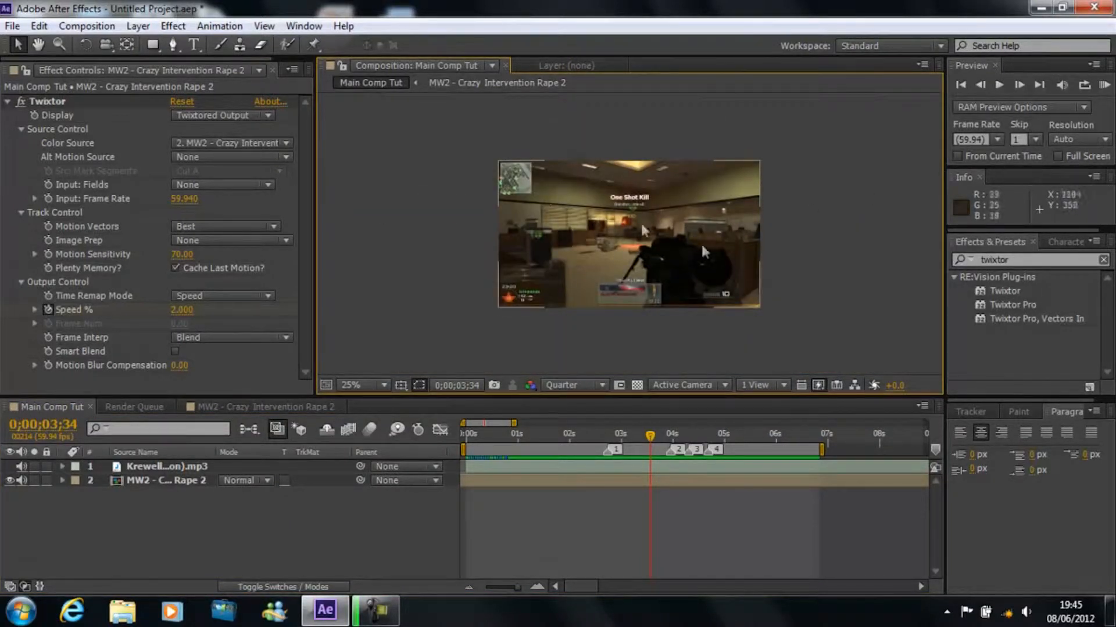
left_click(352, 387)
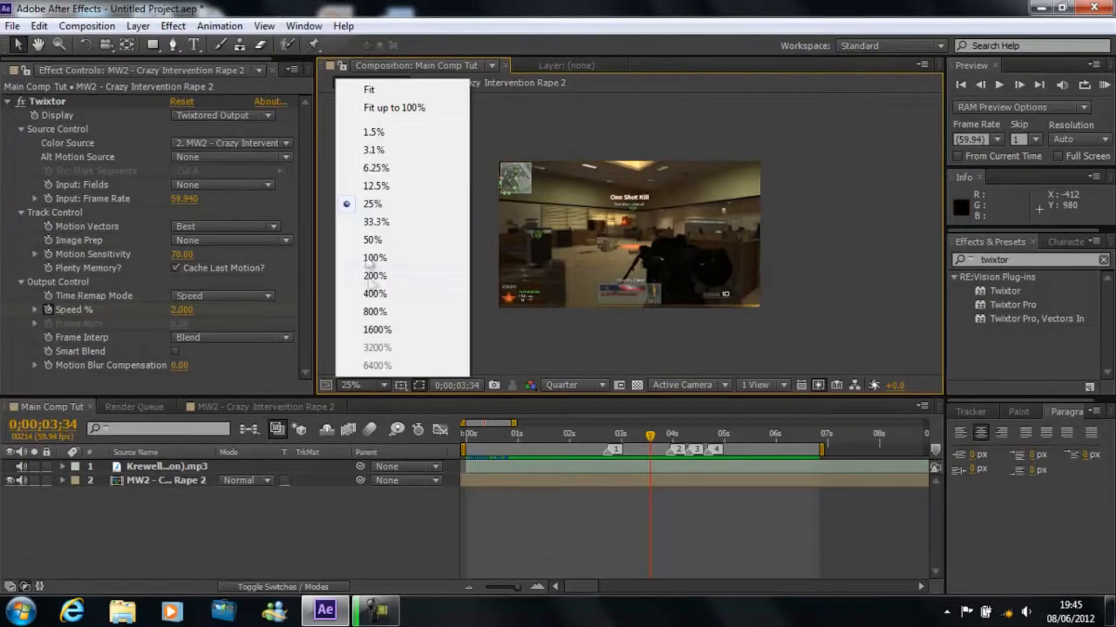
left_click(376, 93)
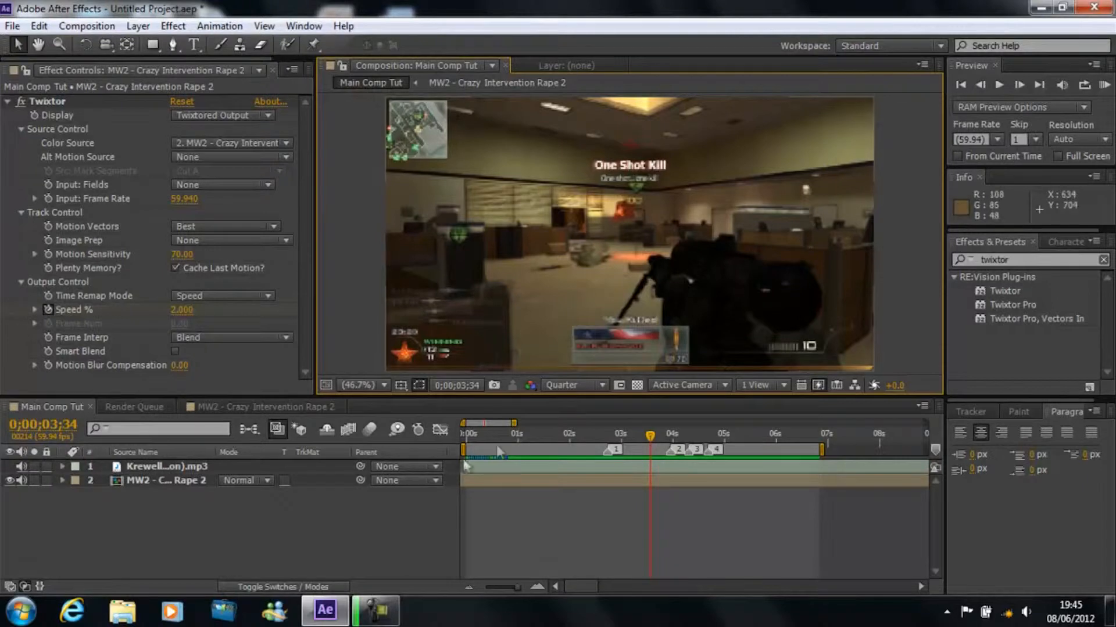
left_click_drag(652, 440, 433, 453)
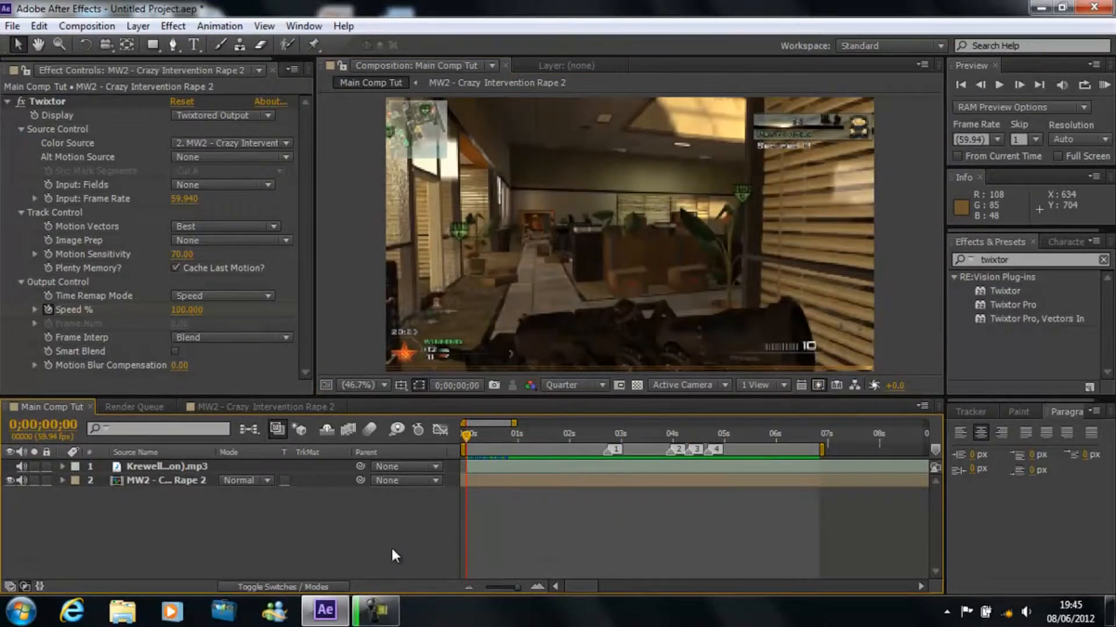
left_click_drag(469, 444, 447, 403)
Step: Enable the Looks effect on the clip inside the MW2 precomposition and check the result at several times in Main Comp Tut
left_click(237, 407)
left_click(22, 102)
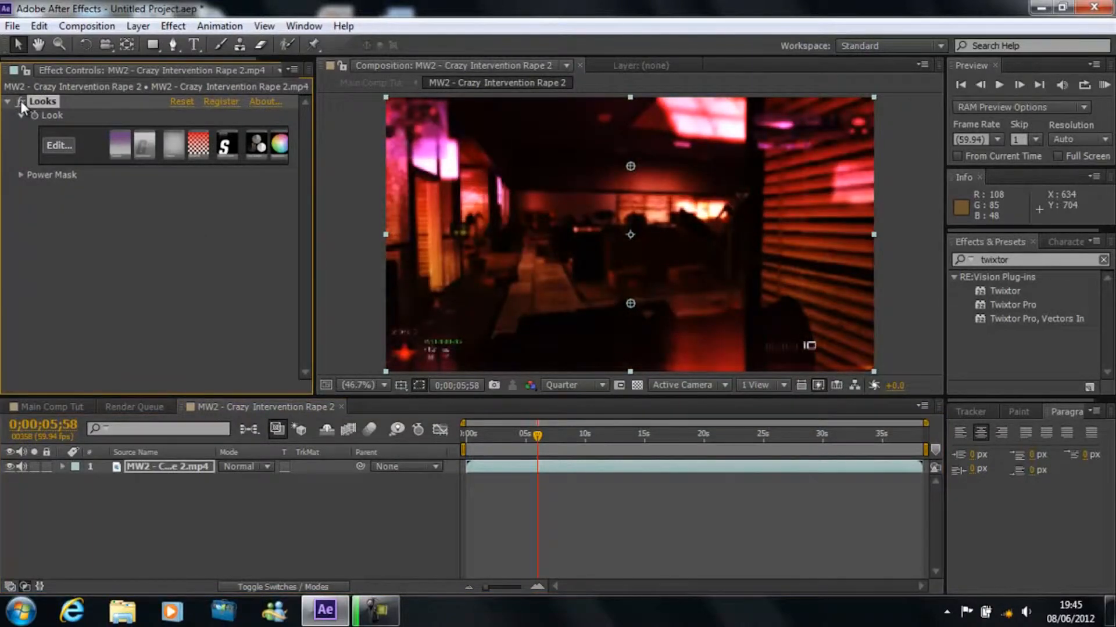
left_click(44, 405)
left_click(473, 433)
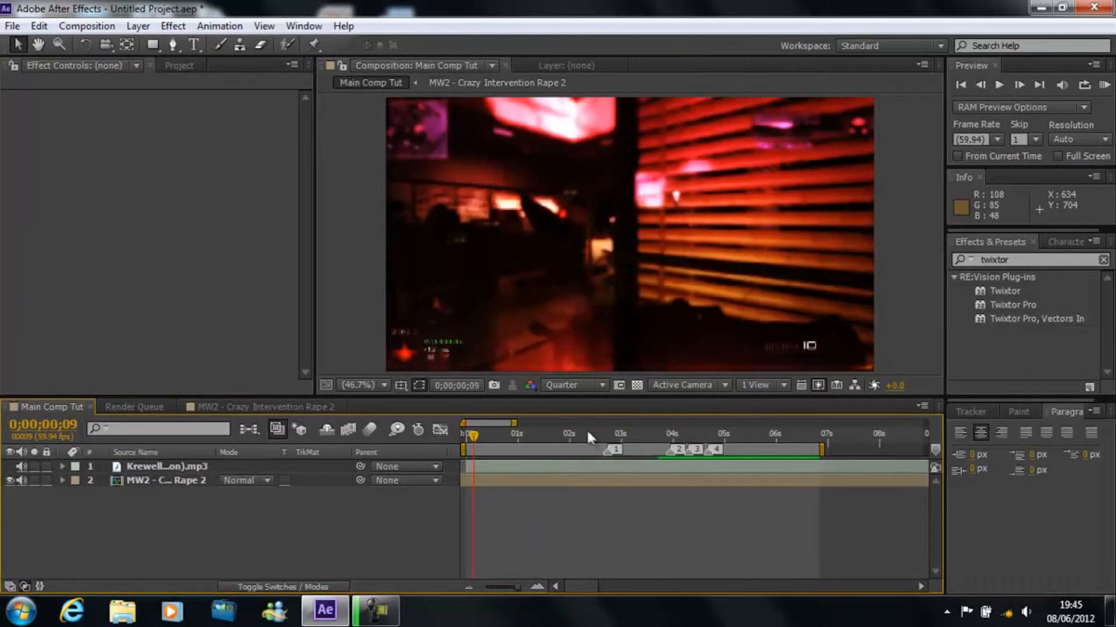
left_click(590, 433)
left_click(654, 436)
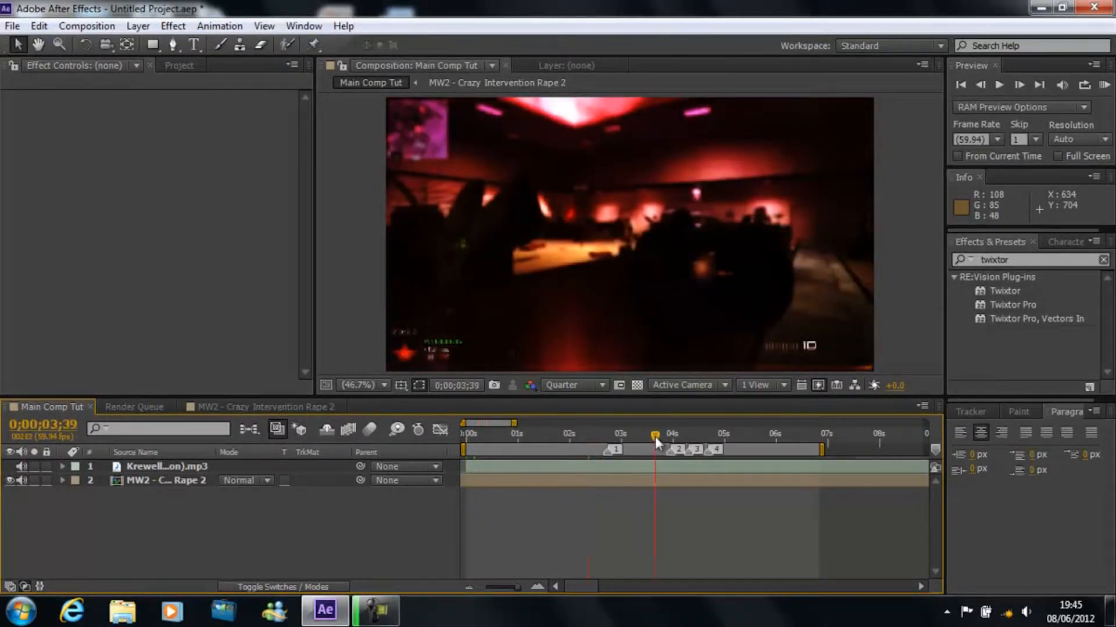
Step: Disable the Looks effect in the MW2 precomposition, collapse its settings and return to Main Comp Tut
left_click(259, 407)
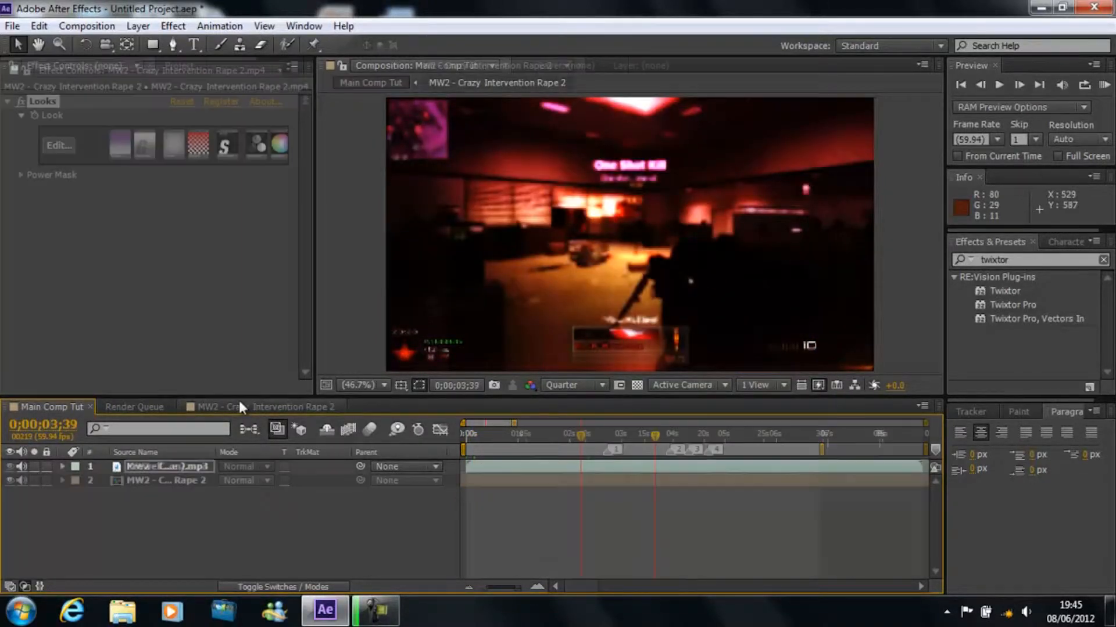
left_click(23, 102)
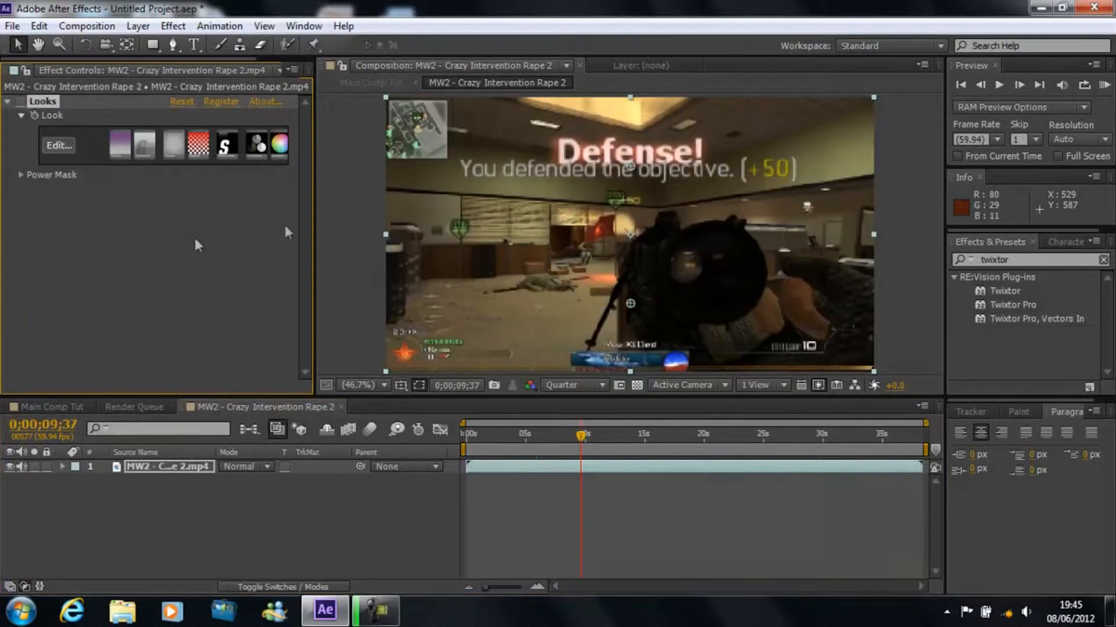
left_click(8, 102)
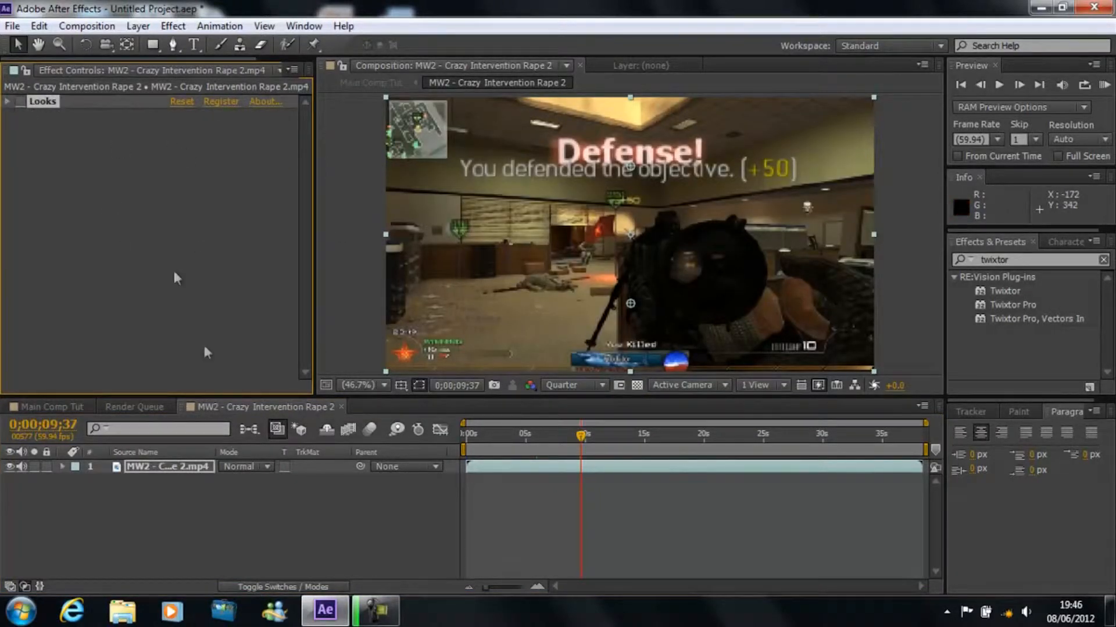
left_click(52, 406)
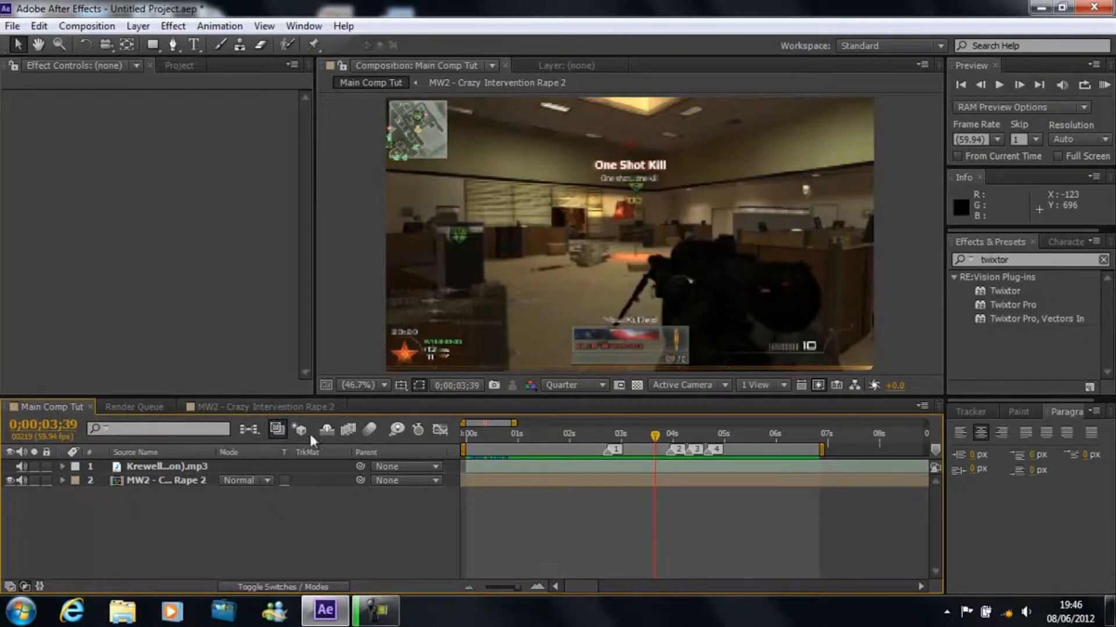
Step: Reveal the keyframed properties of the MW2 clip layer and delete its existing Twixtor effect
mouse_move(517, 423)
left_mouse_down()
mouse_move(690, 411)
mouse_move(508, 412)
left_mouse_up()
left_click_drag(689, 435, 454, 446)
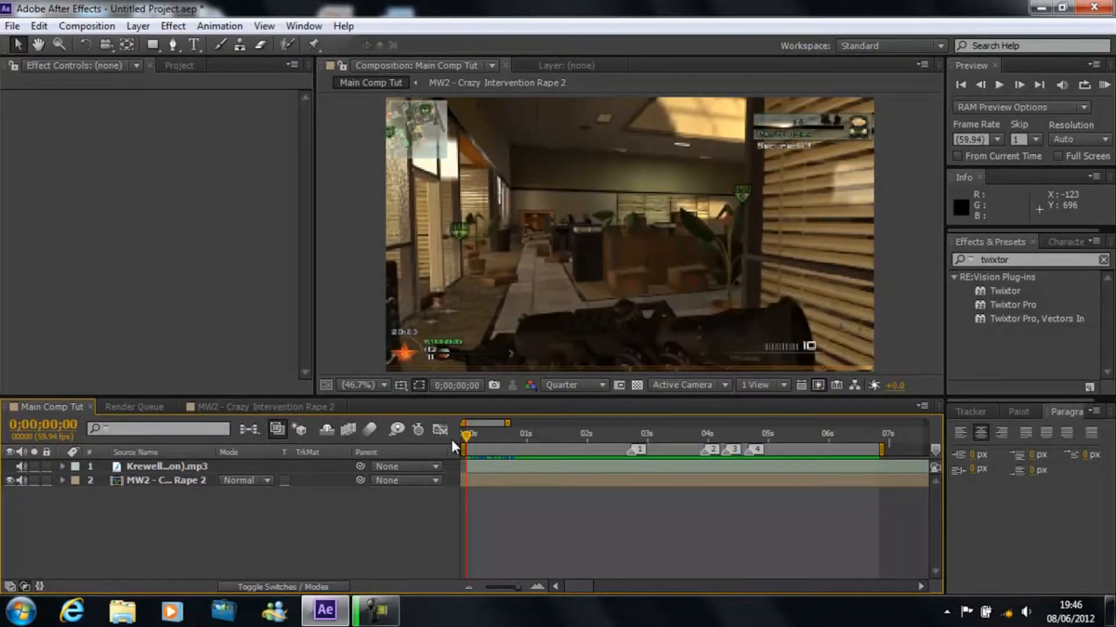
left_click(184, 483)
key("u")
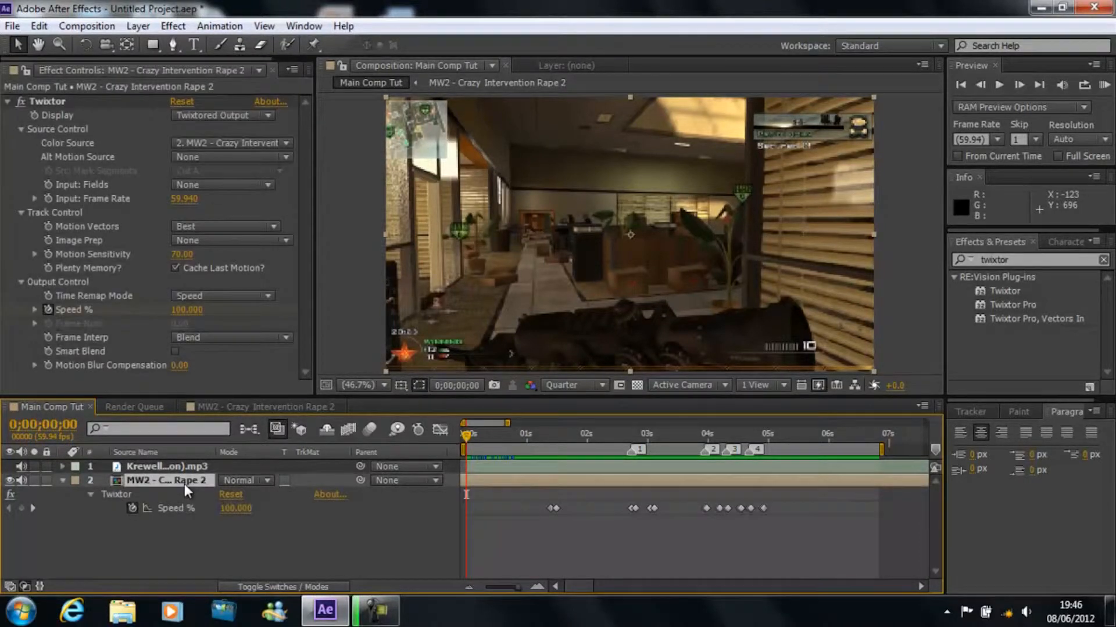
left_click(114, 495)
key("Delete")
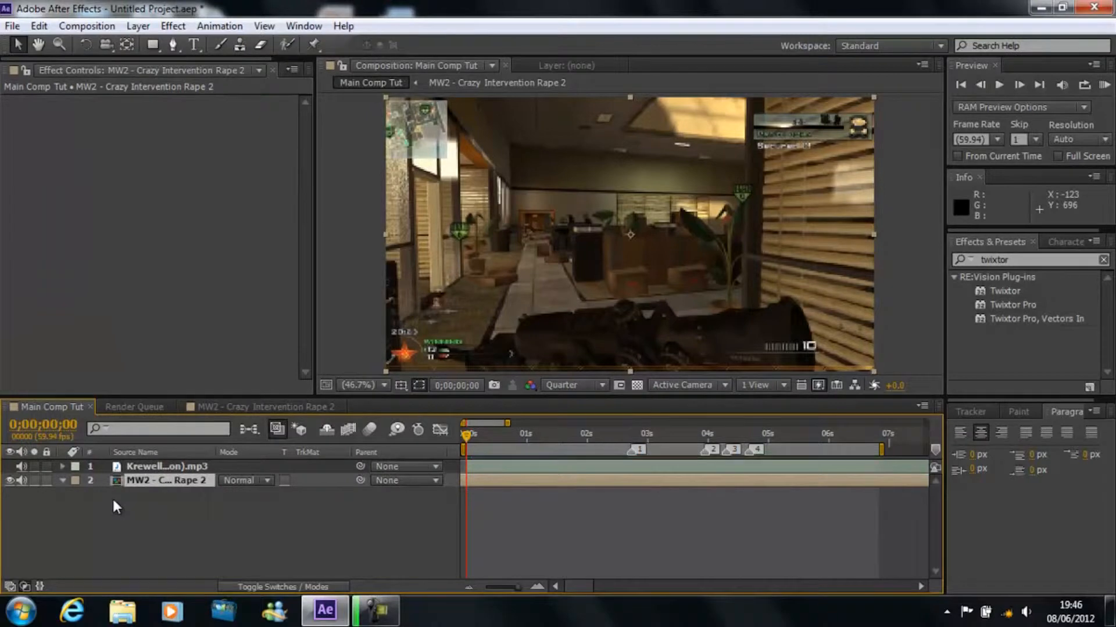
Step: Scrub and RAM-preview the clip without Twixtor, and return the playhead to the start
left_click(471, 437)
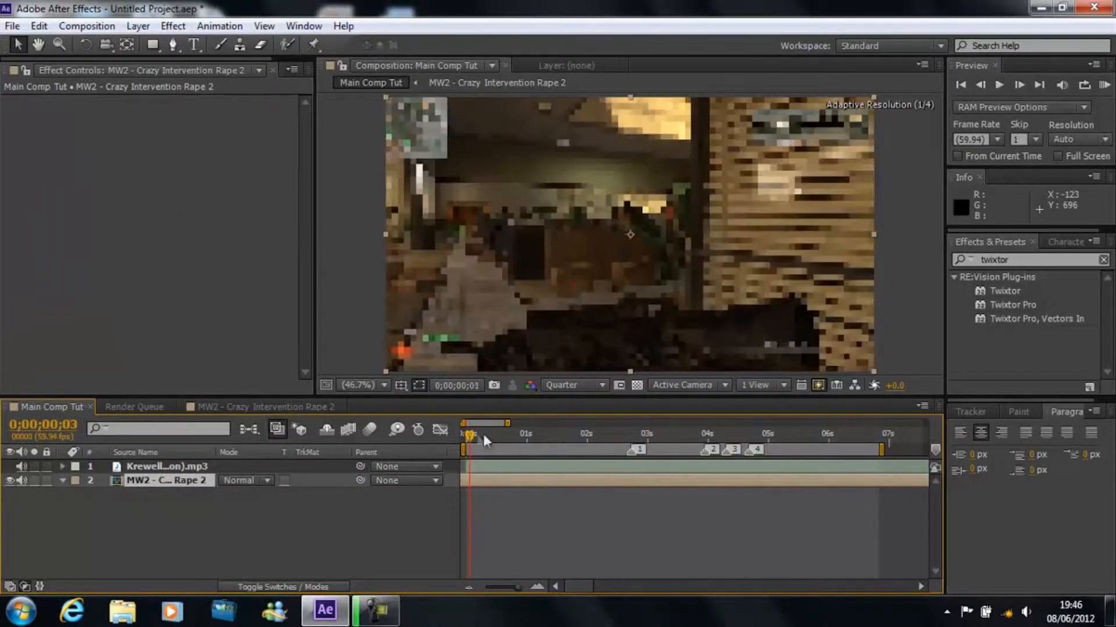
left_click(497, 434)
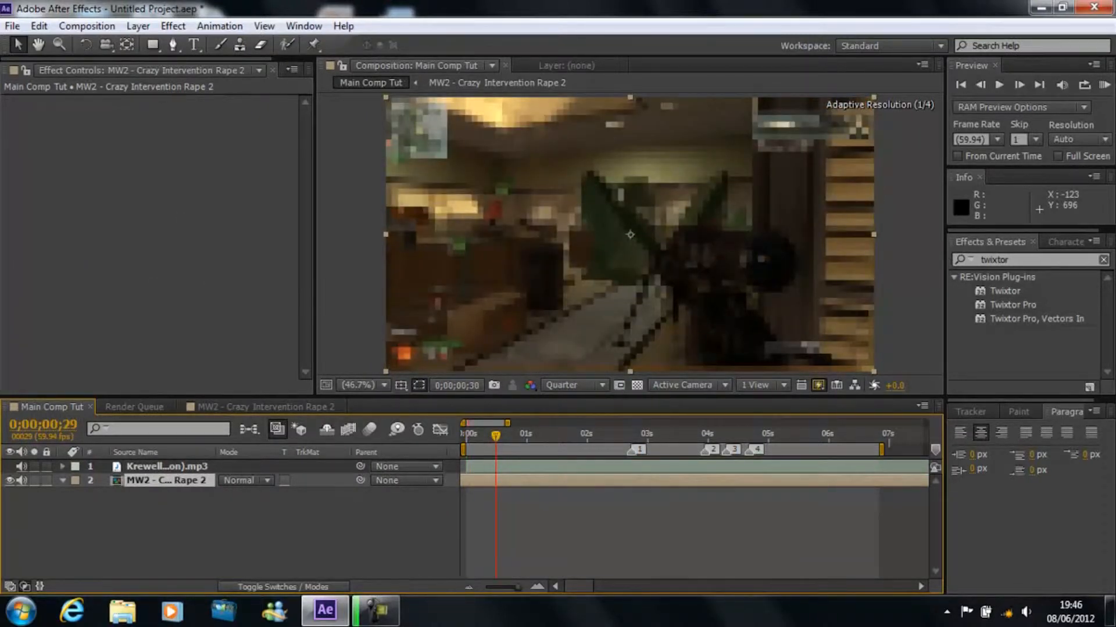
left_click(1103, 86)
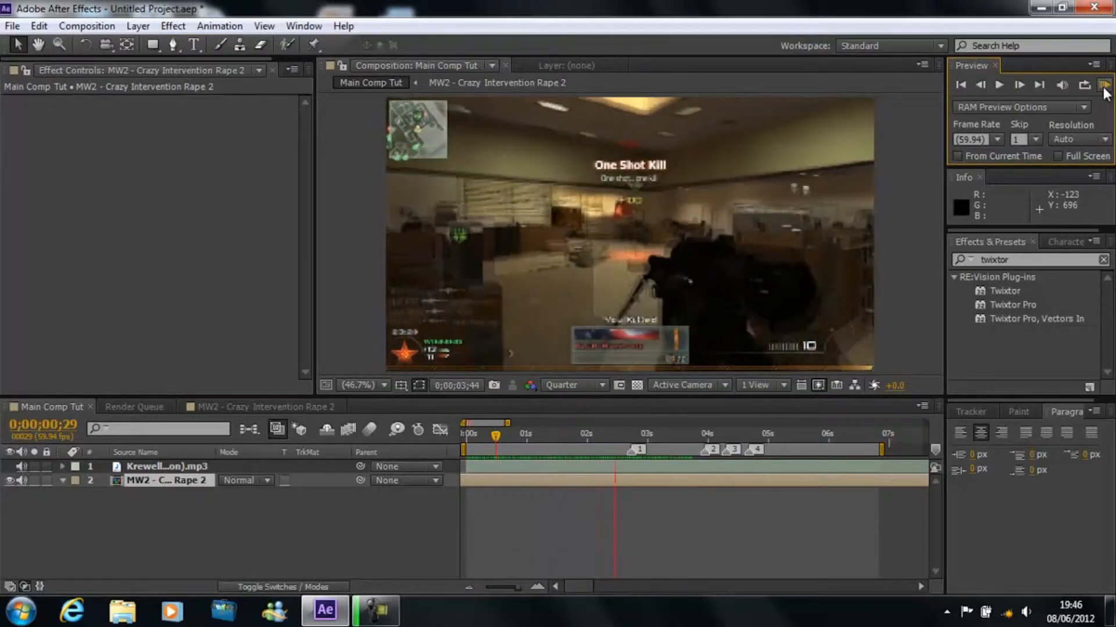
left_click(1104, 88)
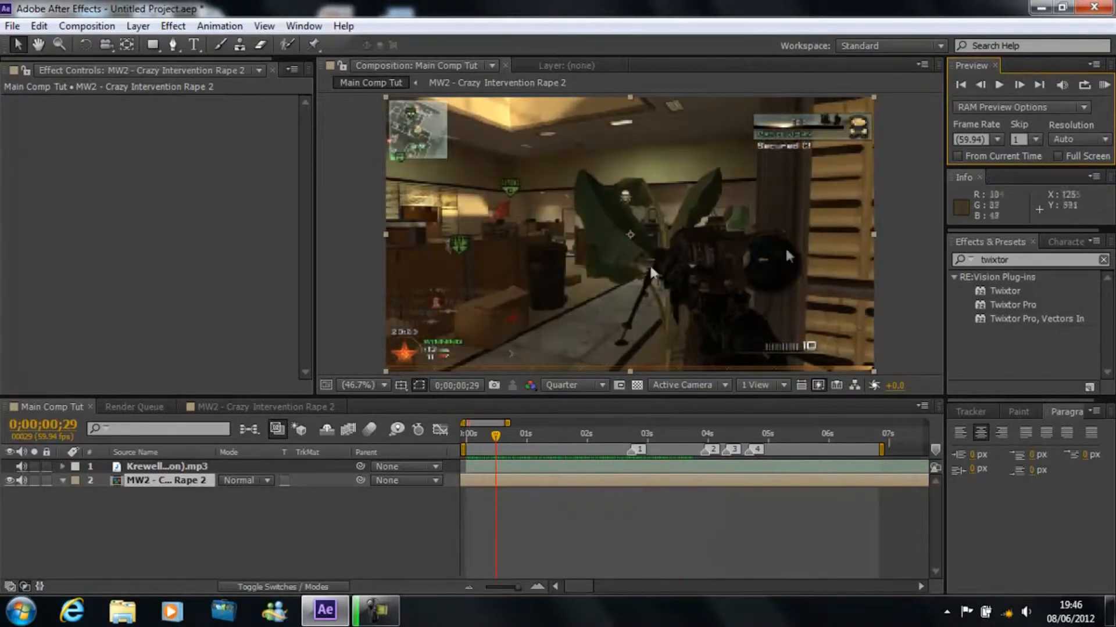
left_click_drag(476, 447, 556, 449)
left_click_drag(449, 432, 445, 432)
left_click(386, 610)
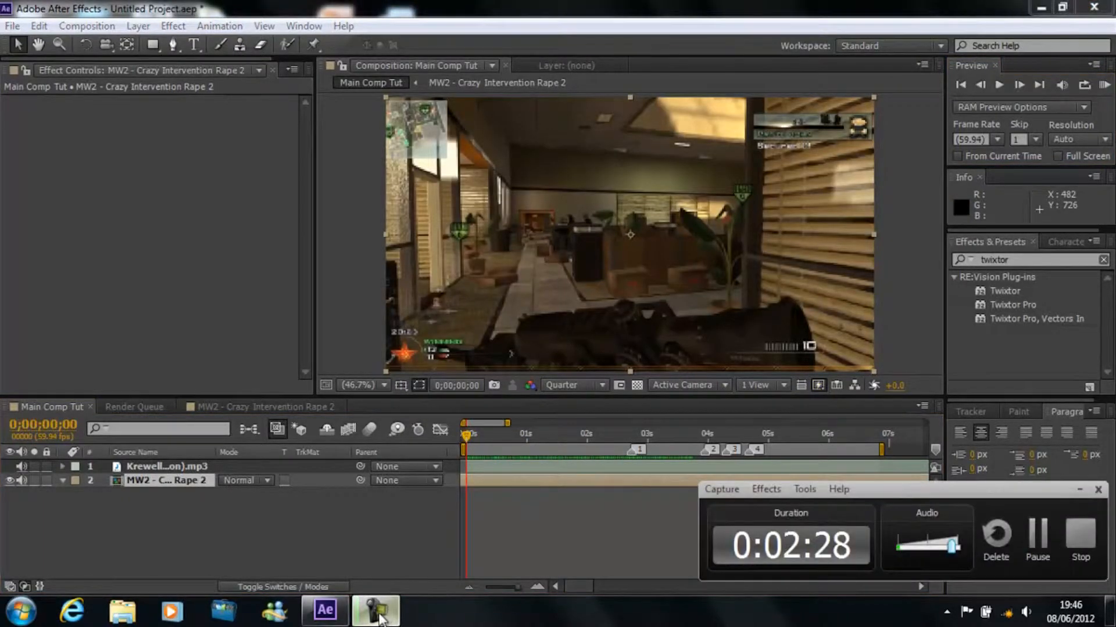
left_click(386, 611)
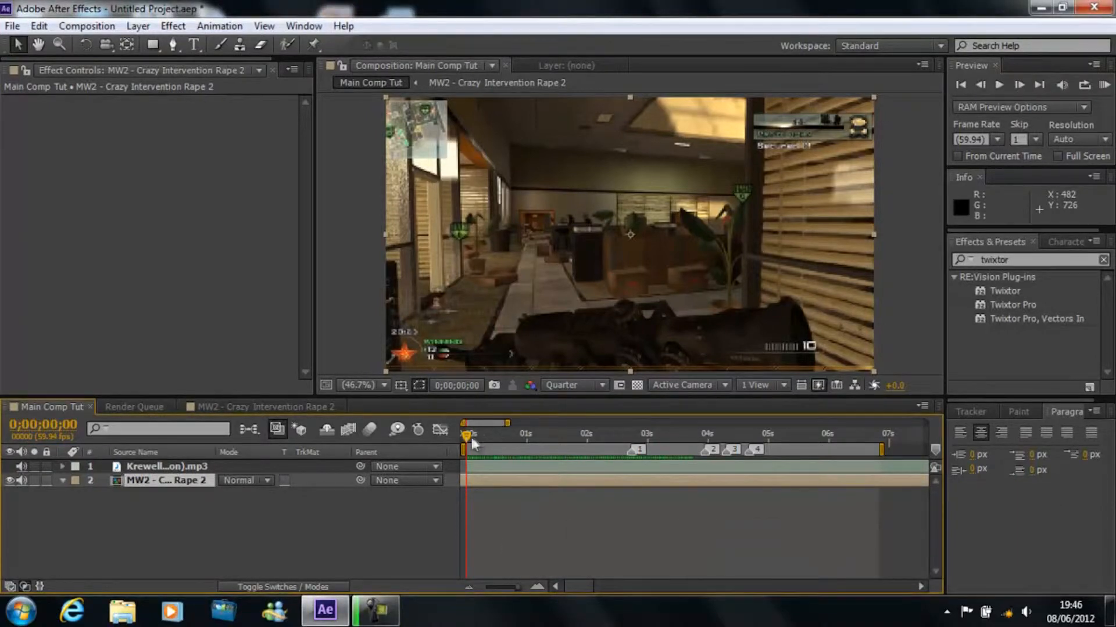
left_click(380, 612)
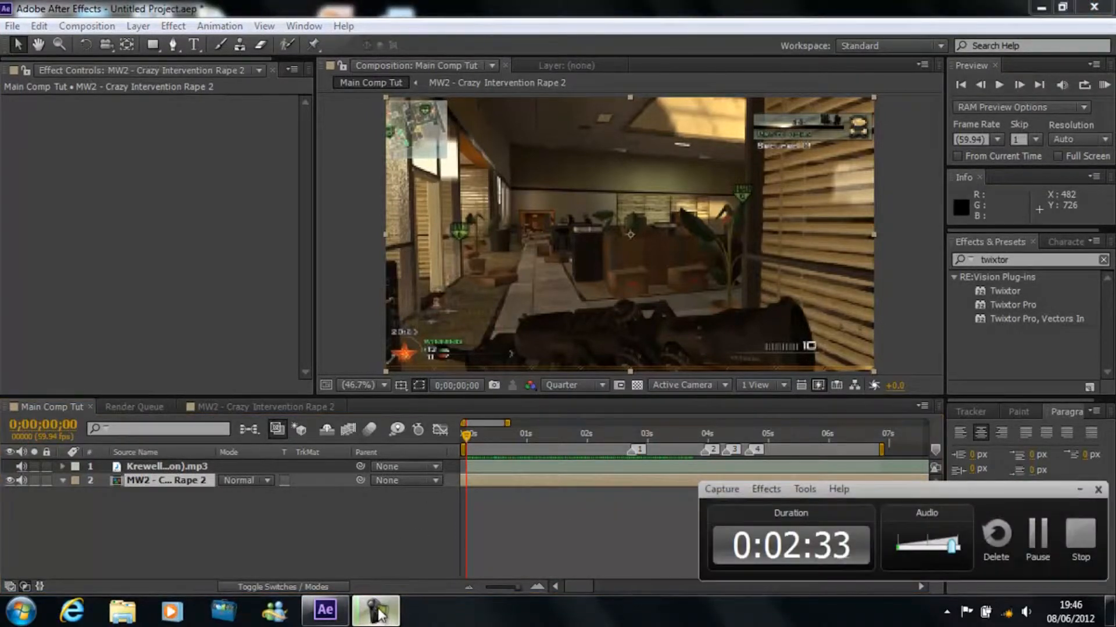
left_click(380, 613)
key("space")
left_click_drag(460, 438, 424, 425)
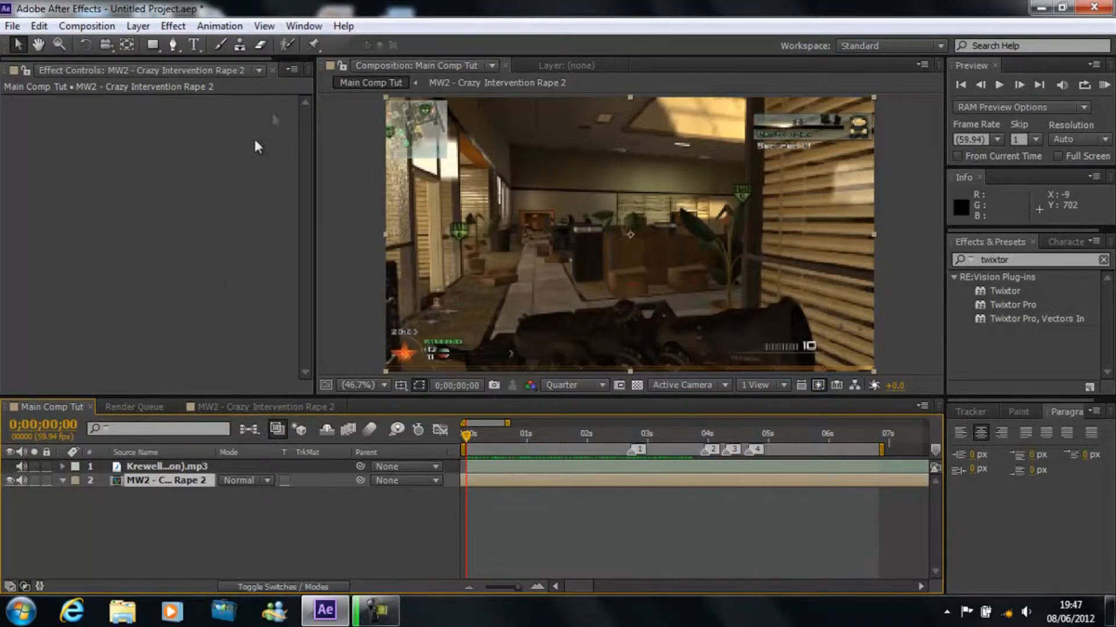
left_click(131, 505)
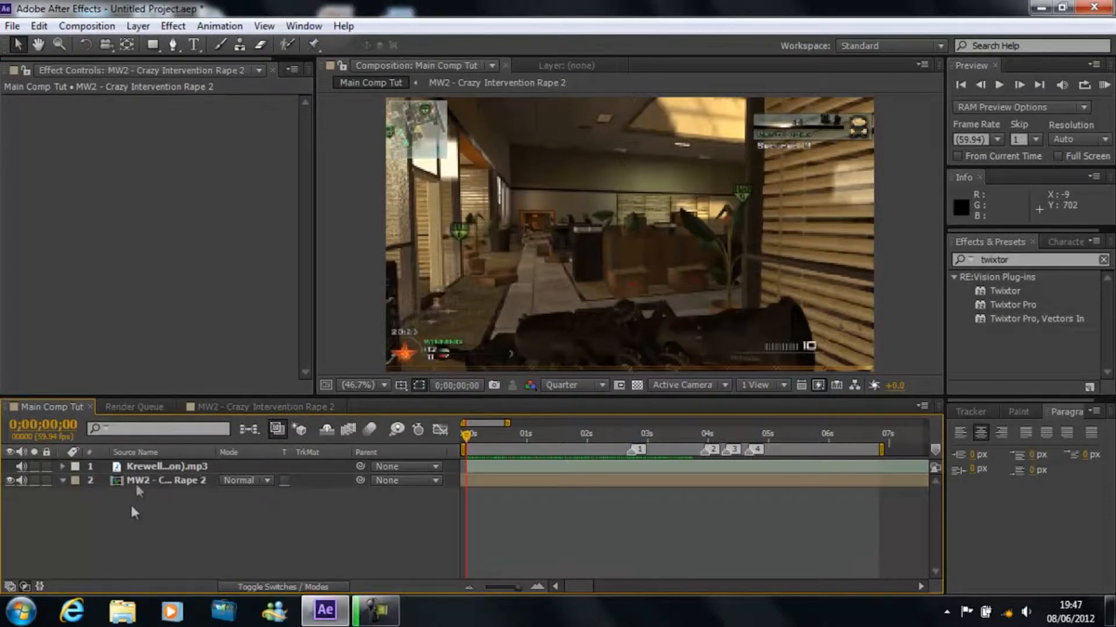
left_click(141, 463)
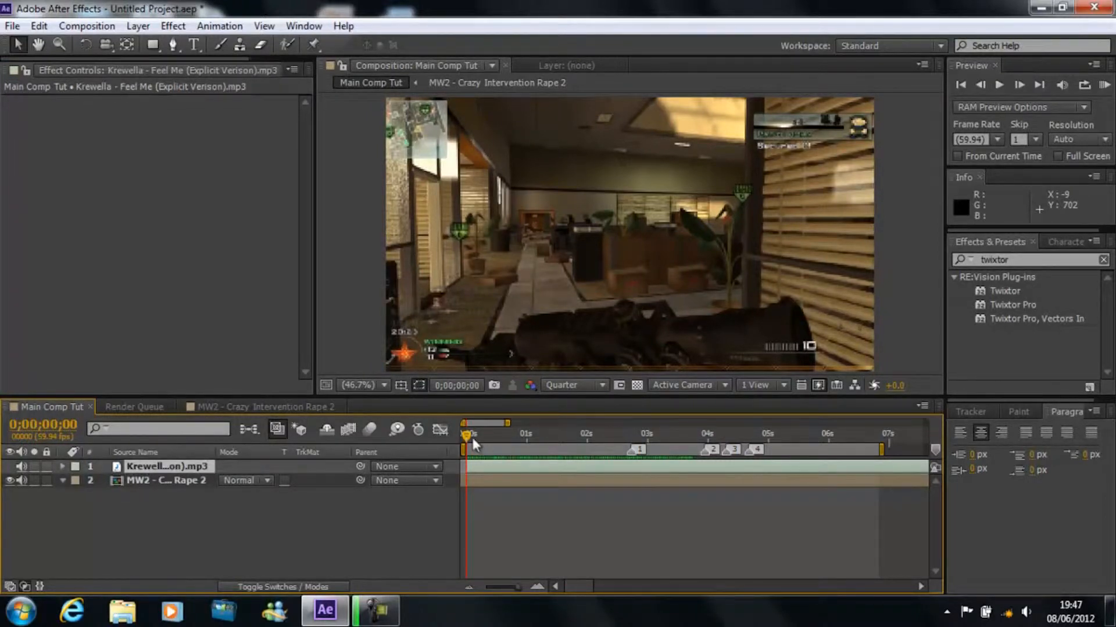
left_click_drag(471, 436, 536, 435)
Step: Apply the Twixtor effect to the MW2 clip layer and set its input frame rate to 59.94
left_click(159, 480)
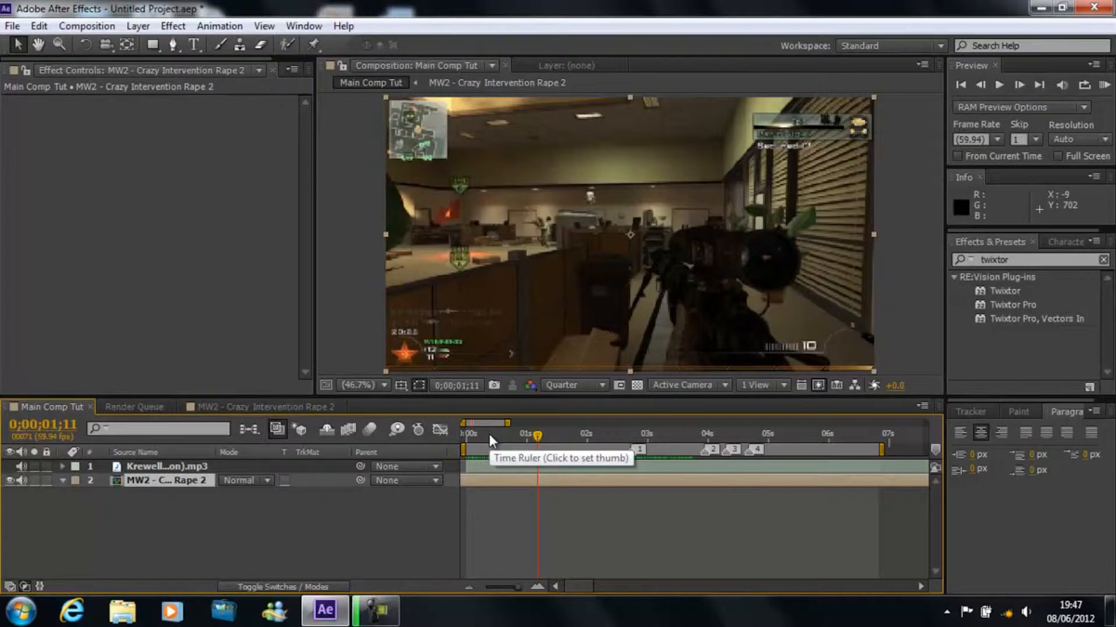
left_click_drag(490, 434, 459, 445)
left_click(1026, 261)
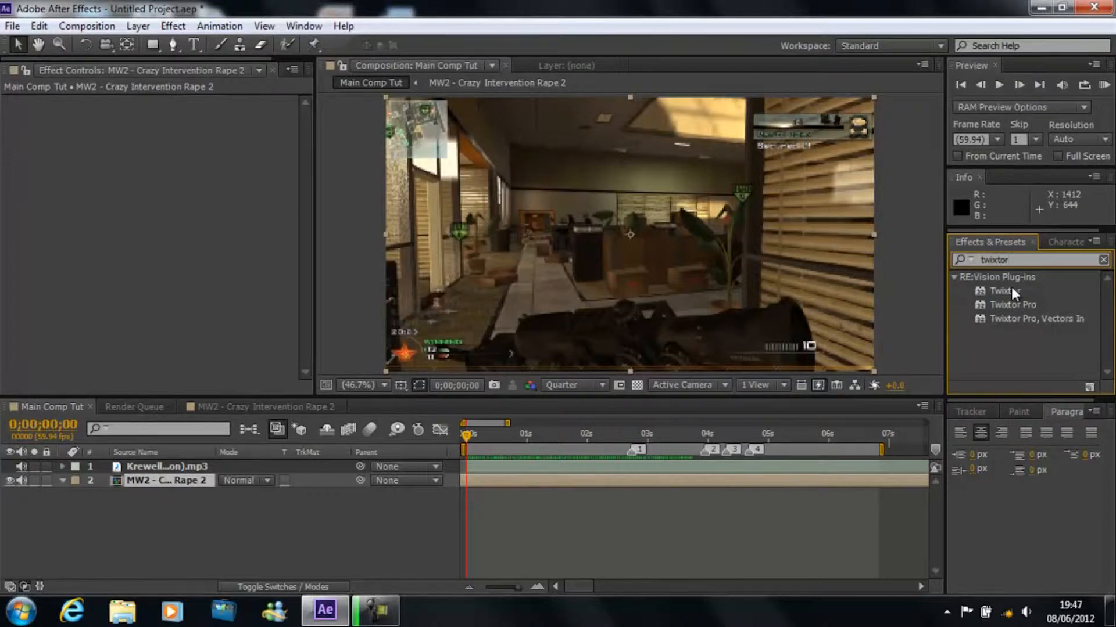
left_click_drag(1011, 287, 155, 485)
left_click(185, 198)
type("59.94")
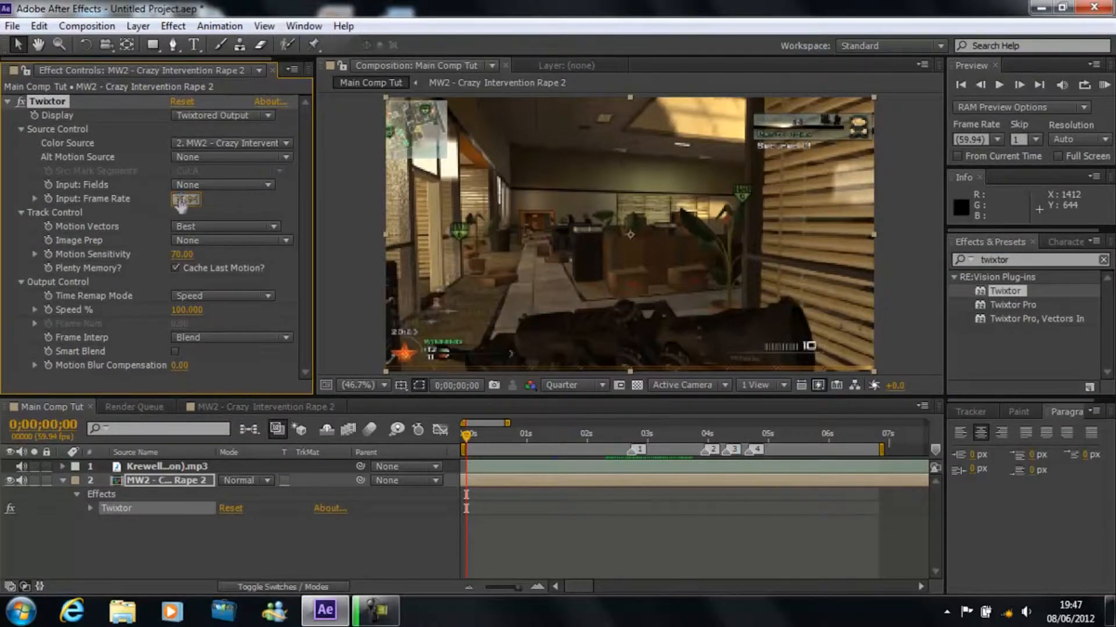
key("Return")
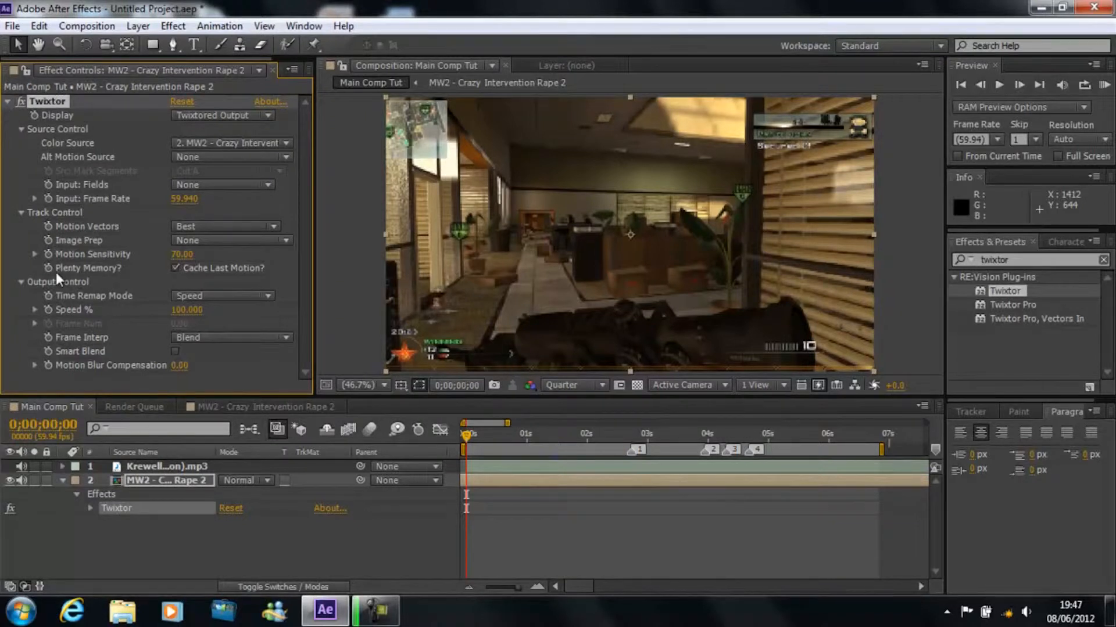
Step: Start keyframing Twixtor's Speed % at the beginning of the composition and move the playhead to 0;00;01;32
left_click(48, 310)
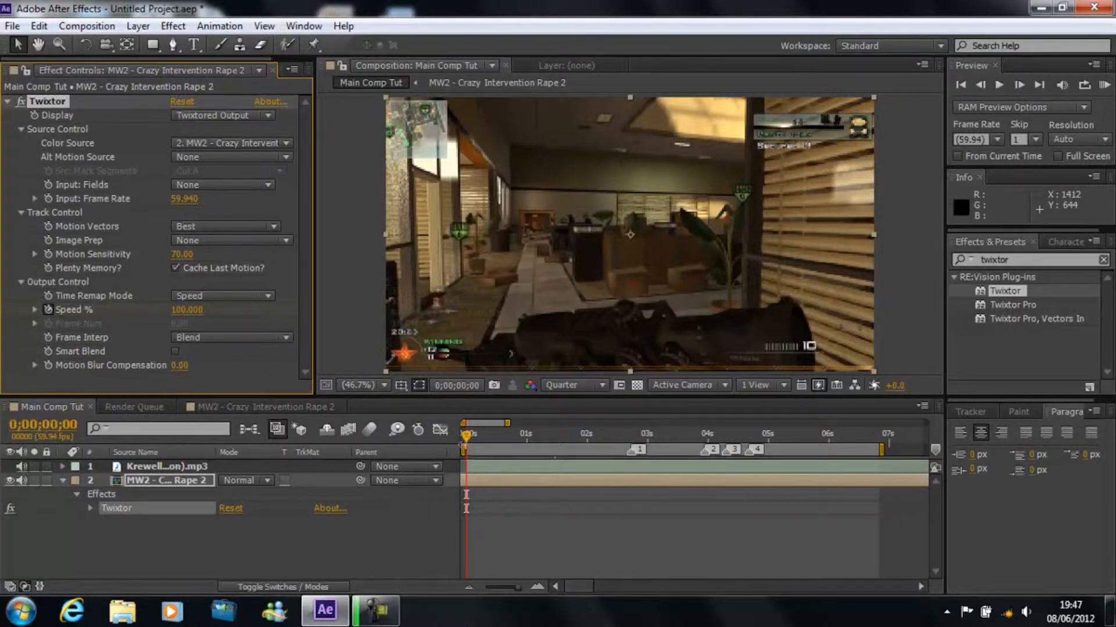
left_click_drag(468, 447, 606, 446)
mouse_move(589, 445)
left_mouse_down()
mouse_move(556, 437)
mouse_move(591, 432)
mouse_move(554, 433)
left_mouse_up()
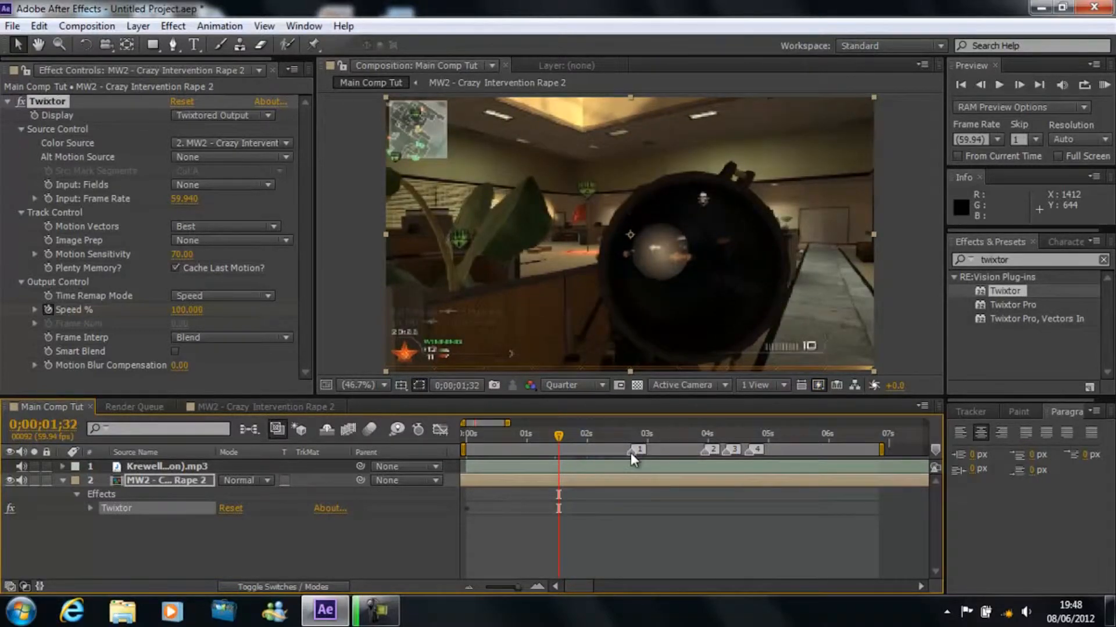
Step: Add composition marker 5 at about six seconds and undo the deletion of the MP3 audio layer
left_click(160, 467)
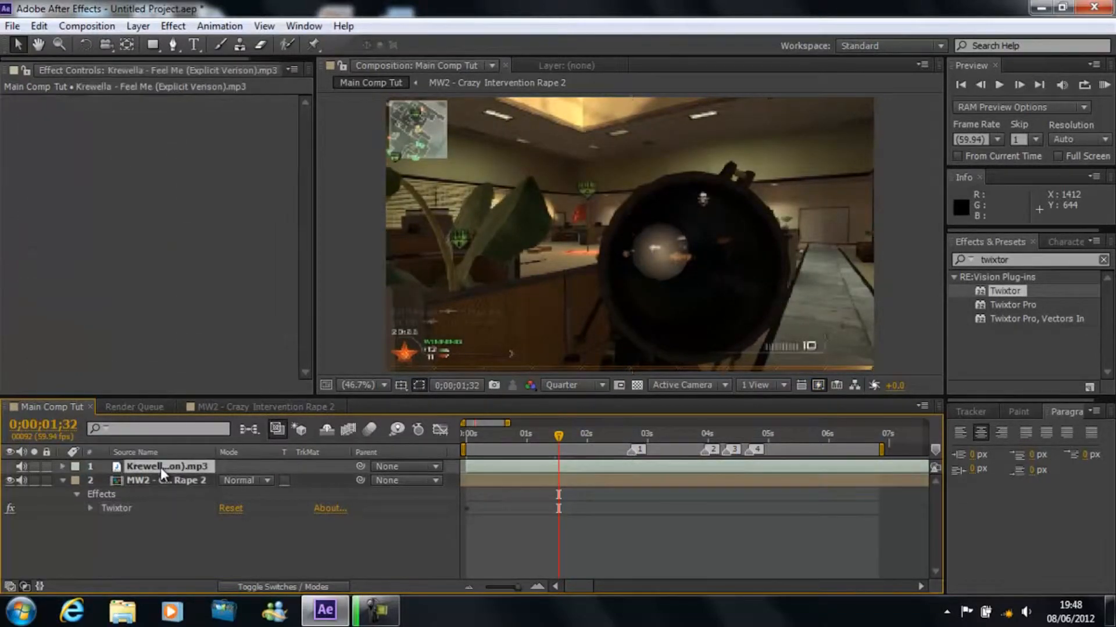
mouse_move(936, 450)
left_mouse_down()
mouse_move(840, 465)
mouse_move(830, 454)
left_mouse_up()
key("Delete")
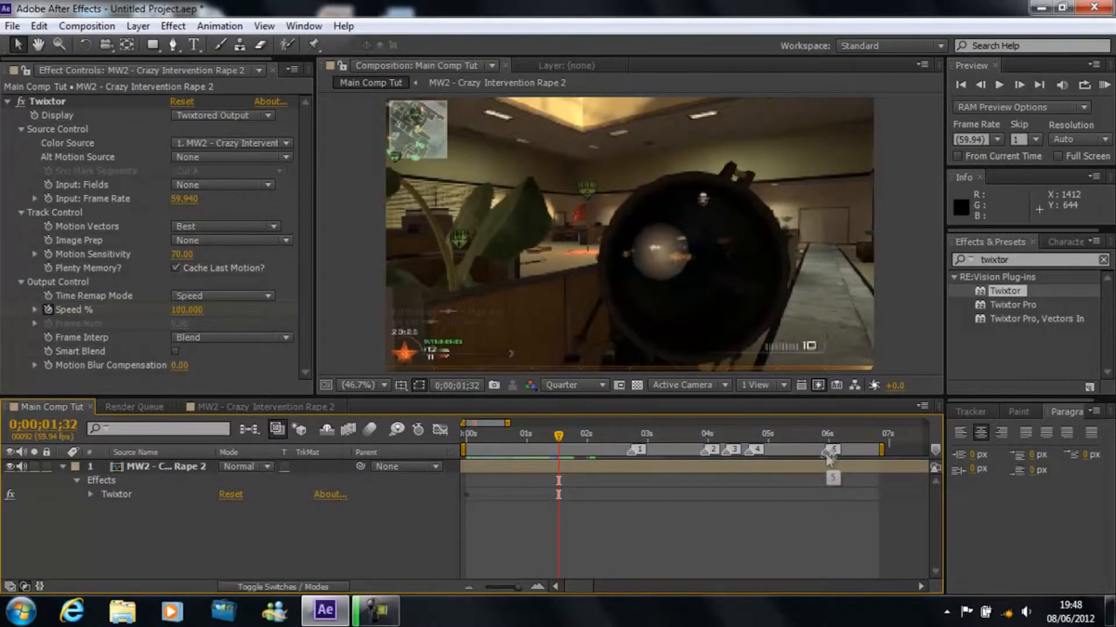
key("ctrl+z")
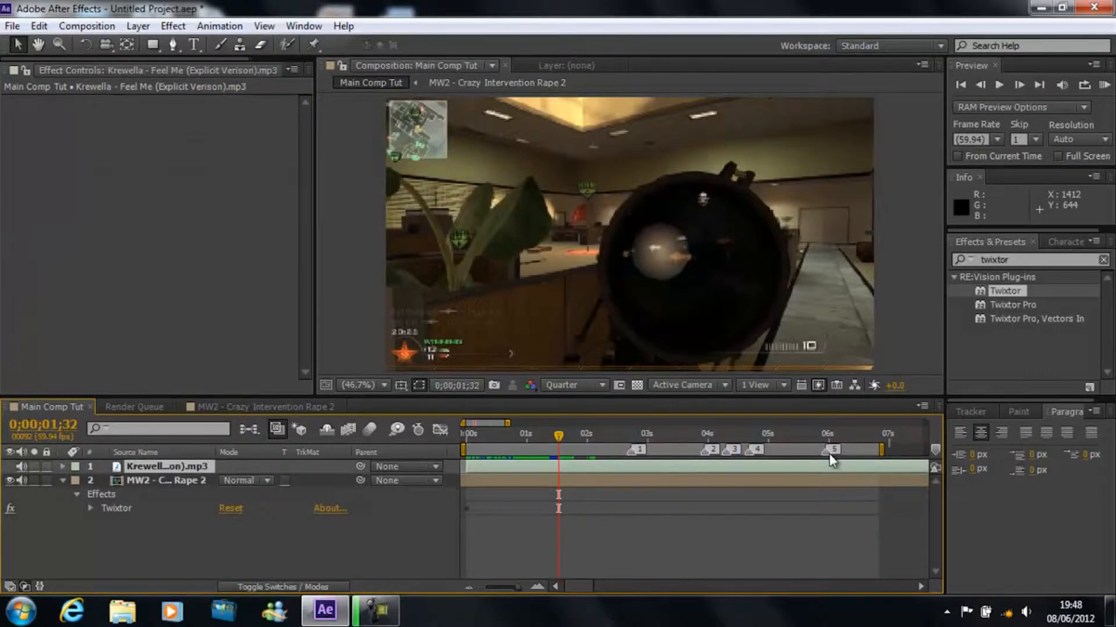
Step: Delete composition marker 5 and move the playhead to 0;00;02;06
right_click(828, 455)
left_click(885, 512)
left_click_drag(556, 437, 592, 437)
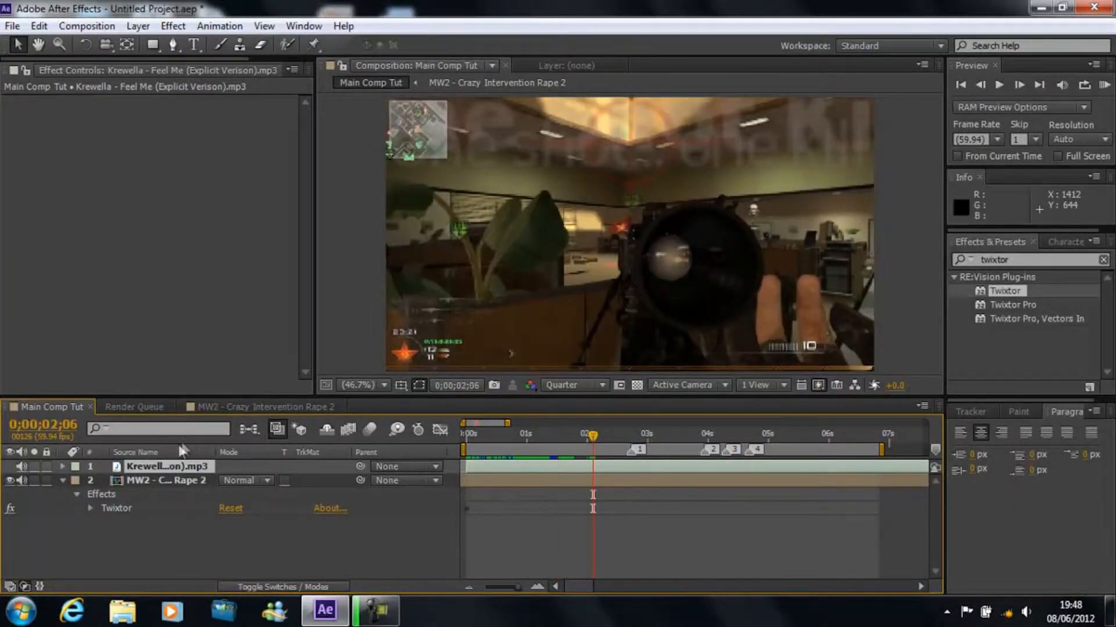
Step: Show the waveform of the MP3 audio layer and scrub the playhead to 0;00;03;04
left_click(152, 466)
key("l")
key("l")
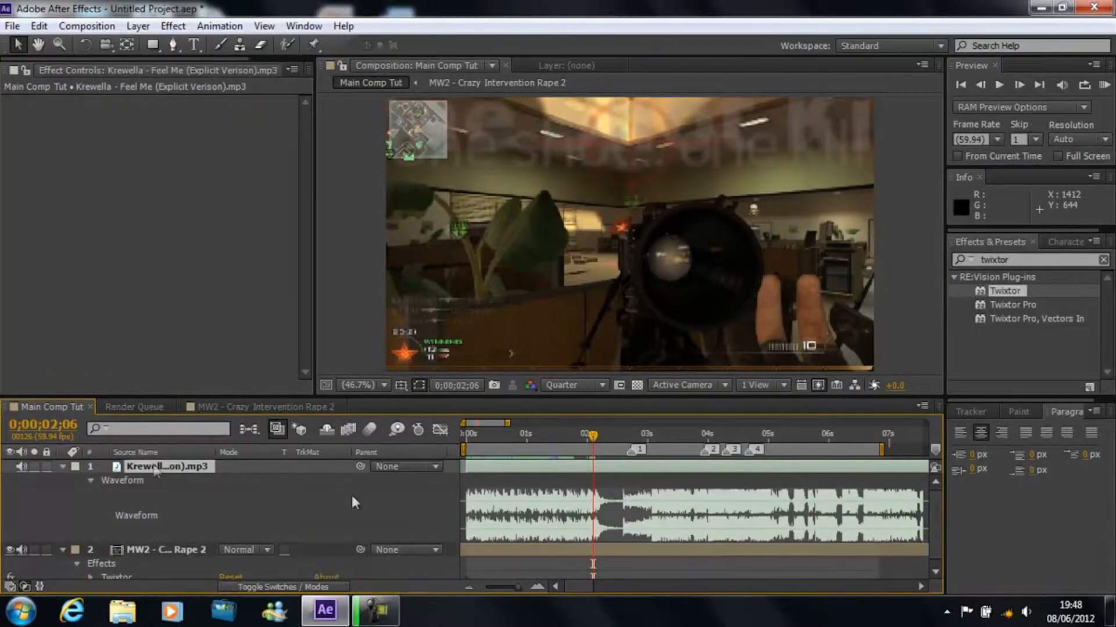
left_click_drag(592, 439, 650, 441)
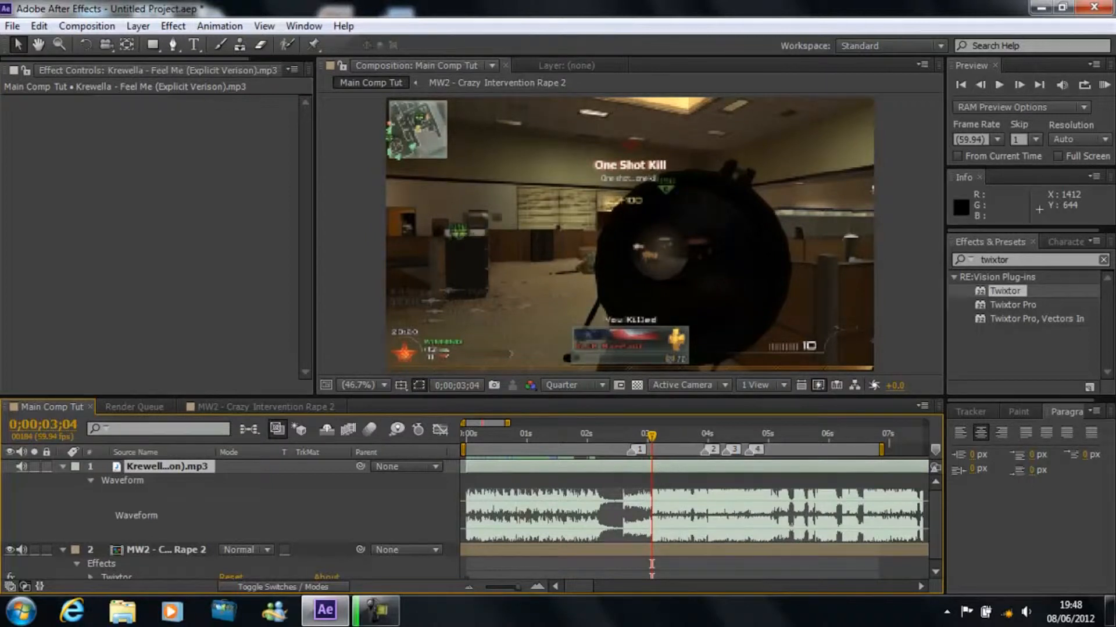
left_click_drag(935, 448, 675, 451)
left_click_drag(653, 433, 652, 455)
right_click(652, 454)
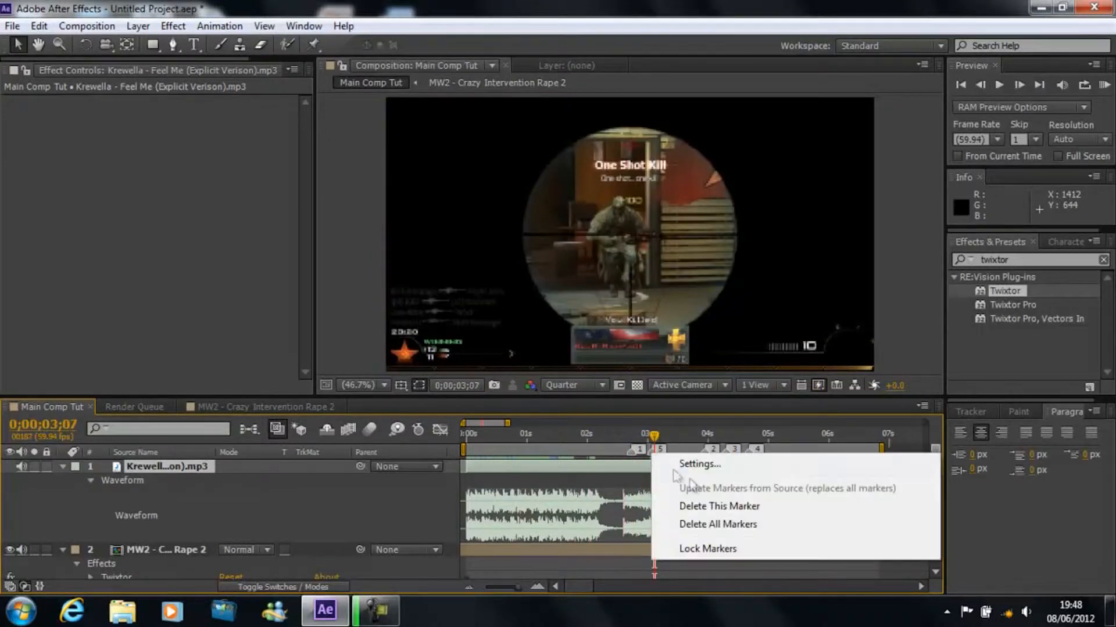
left_click(699, 498)
Step: RAM-preview the section from 0;00;03;04 by trimming the work area there, and restore the work area to the composition start
left_click_drag(653, 439, 509, 440)
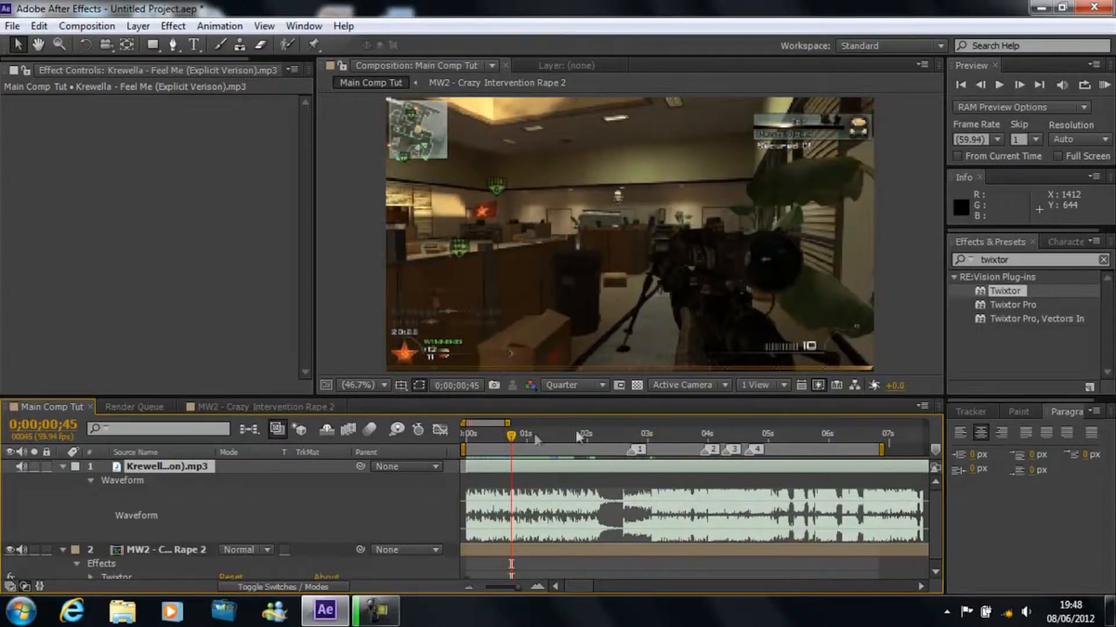
mouse_move(639, 435)
left_mouse_down()
mouse_move(661, 434)
mouse_move(625, 437)
left_mouse_up()
left_click(706, 433)
left_click_drag(691, 435, 650, 431)
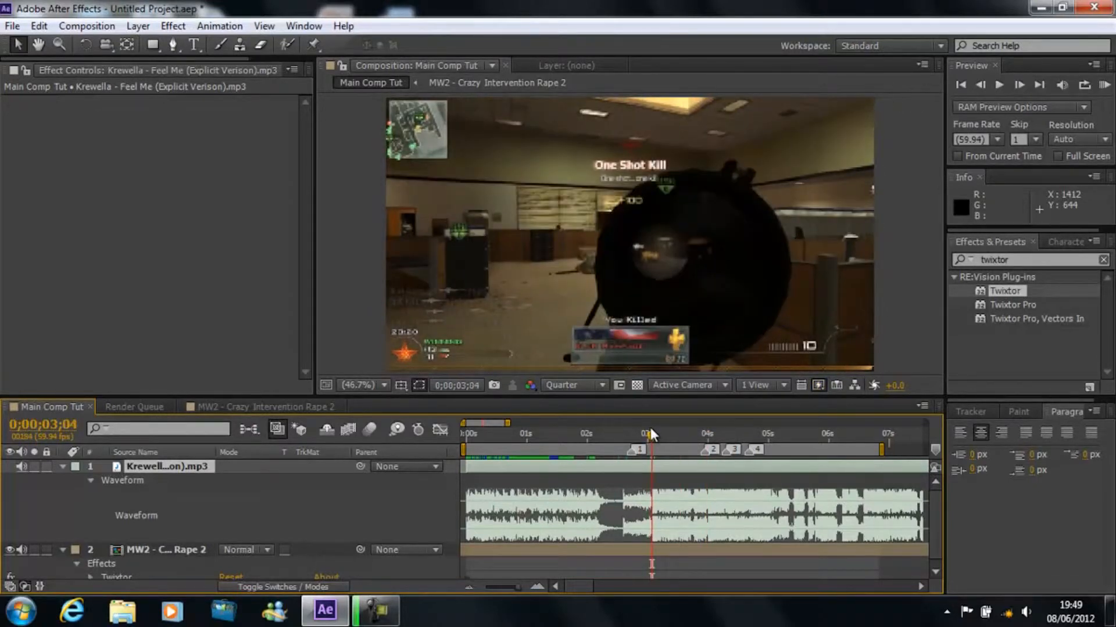
left_click(1104, 85)
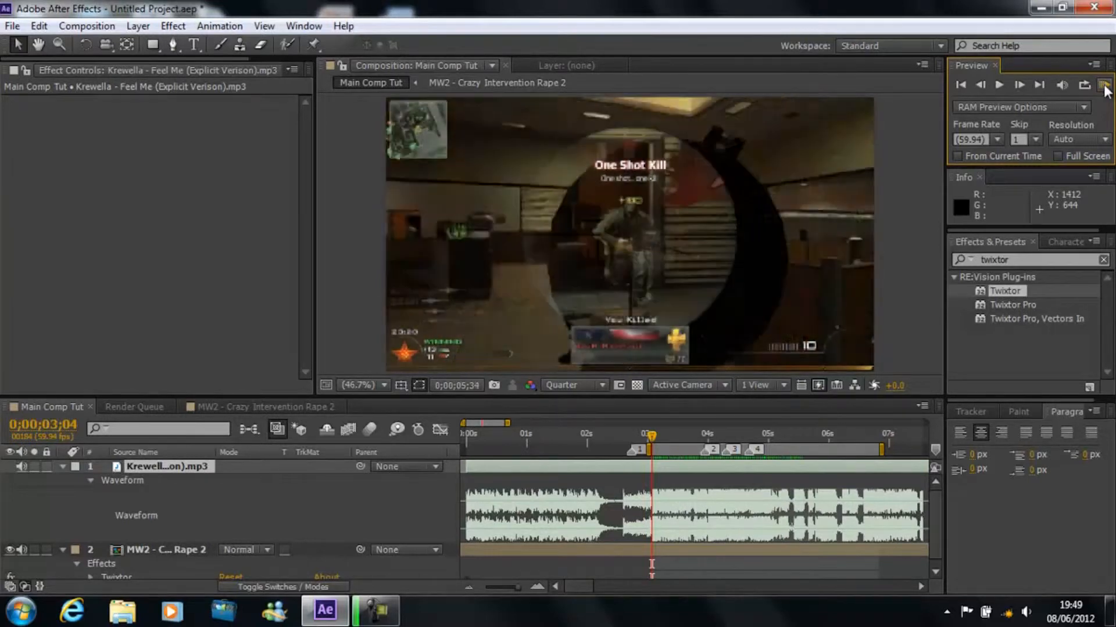
left_click(1104, 86)
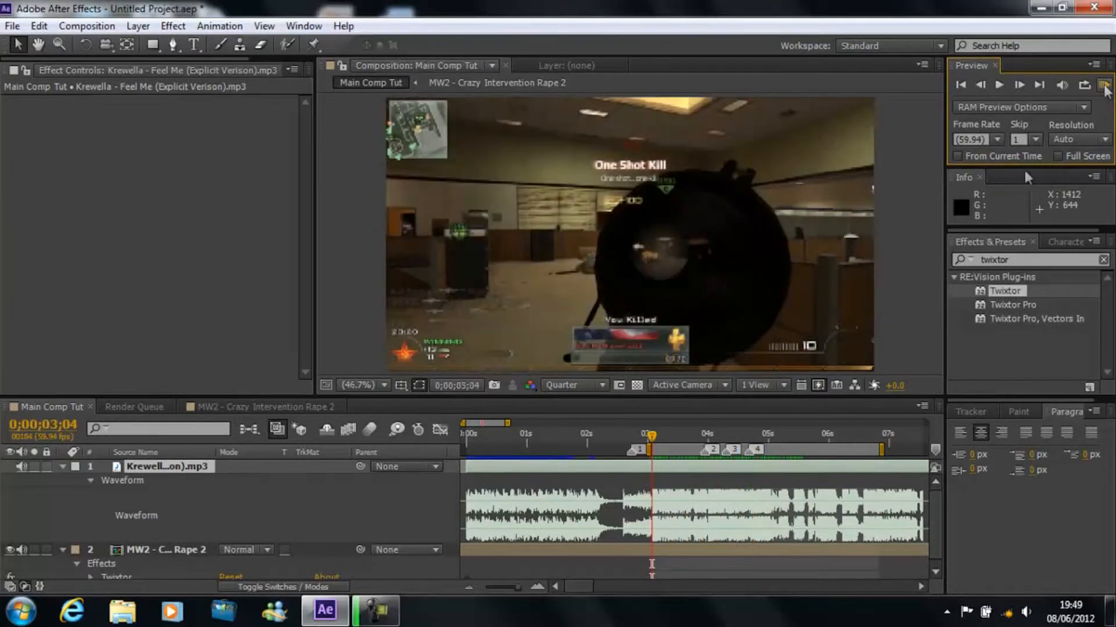
left_click(713, 416)
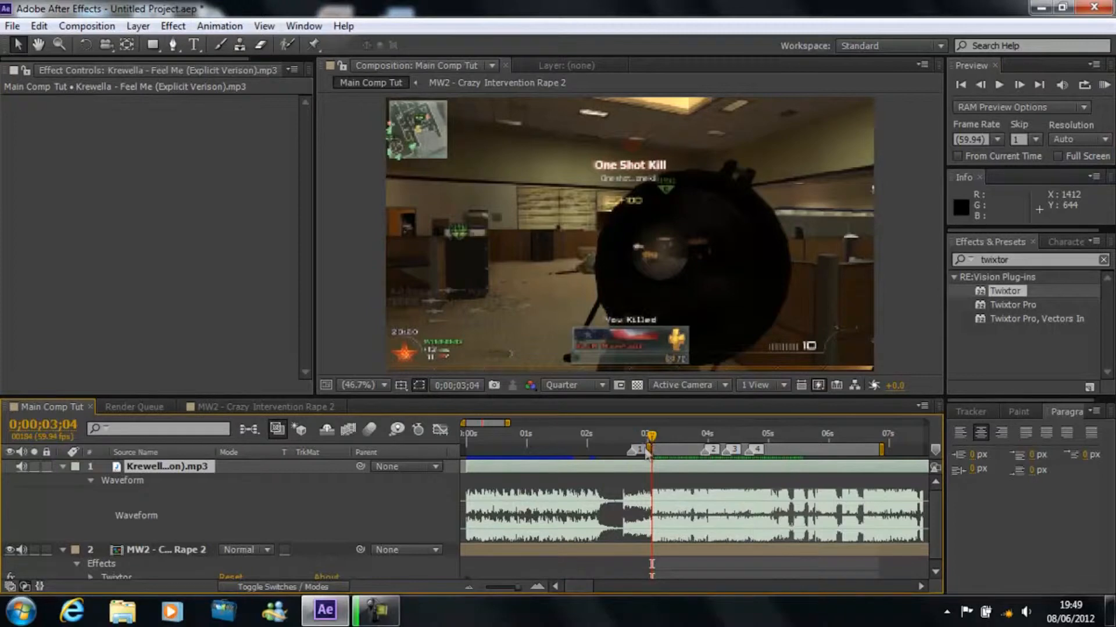
left_click_drag(648, 450, 352, 466)
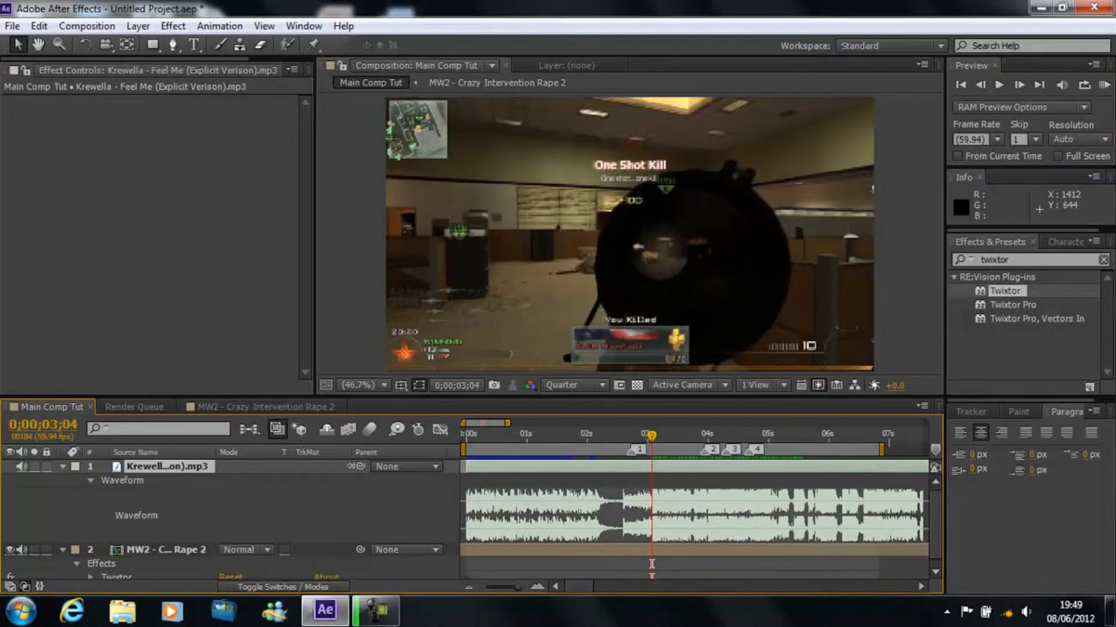
Step: Reveal the MW2 clip layer's keyframed Twixtor Speed % property and add a keyframe at 0;00;01;24
mouse_move(541, 436)
left_mouse_down()
mouse_move(566, 437)
mouse_move(554, 437)
left_mouse_up()
left_click(980, 85)
left_click(980, 85)
left_click(981, 85)
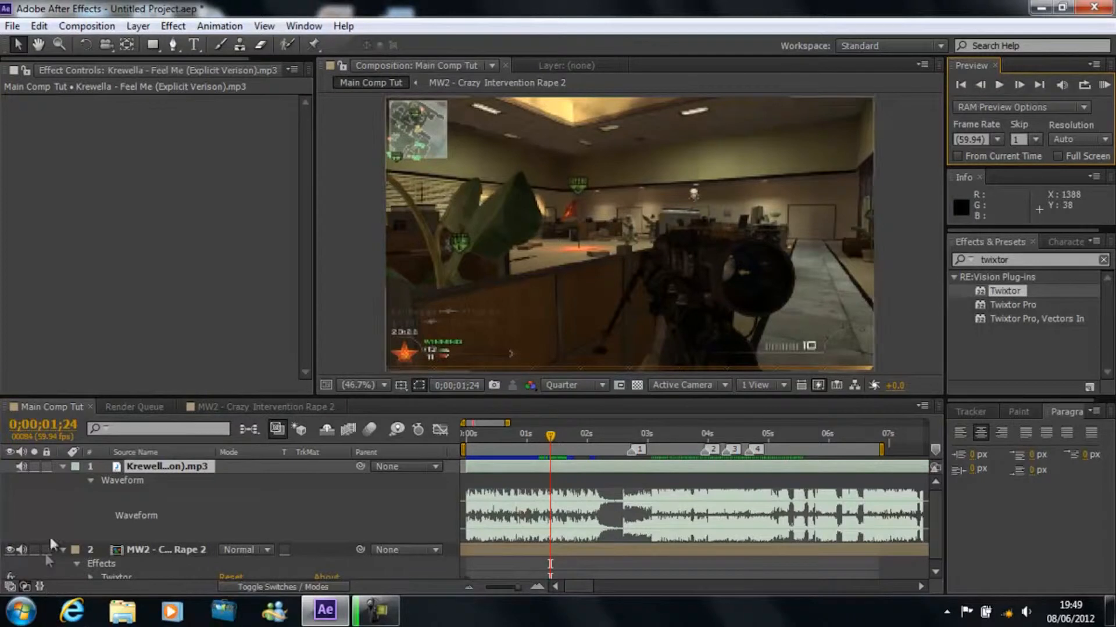
left_click(62, 466)
left_click(147, 480)
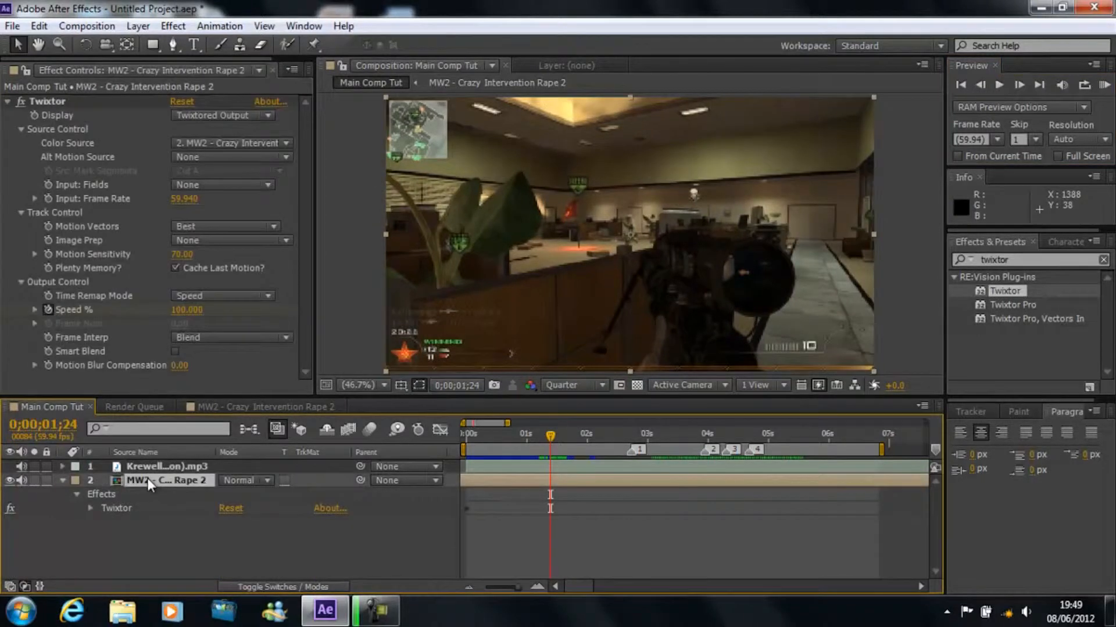
left_click(90, 508)
left_click(90, 507)
key("u")
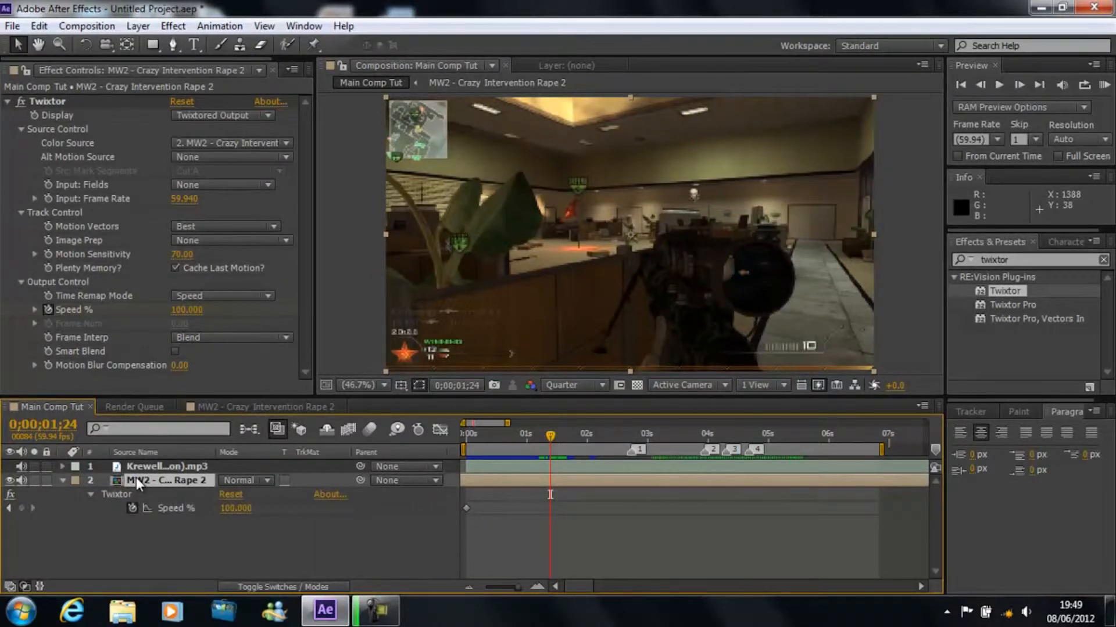
left_click(22, 509)
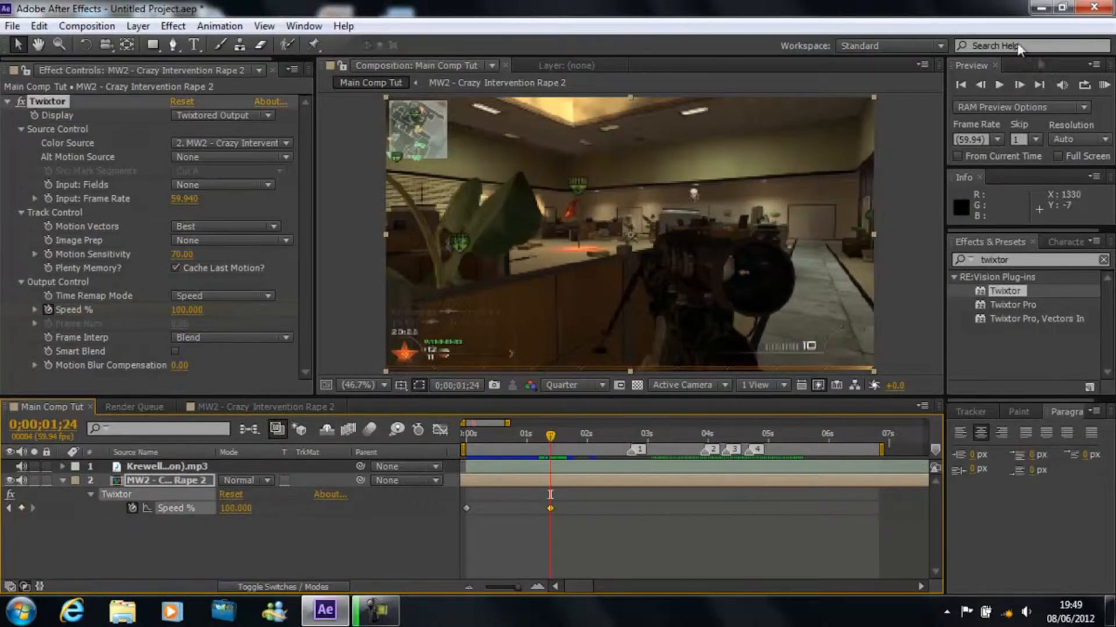
Step: Set Twixtor's Speed % to 2 two frames after the new keyframe, at 0;00;01;26
double_click(1018, 83)
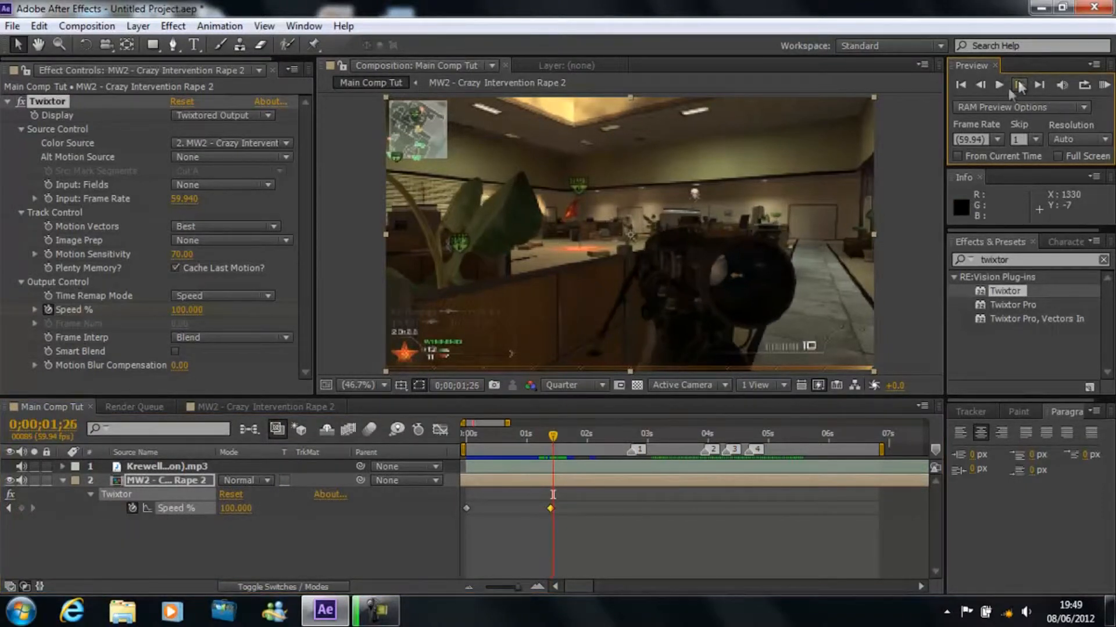
left_click(235, 508)
type("2")
key("Return")
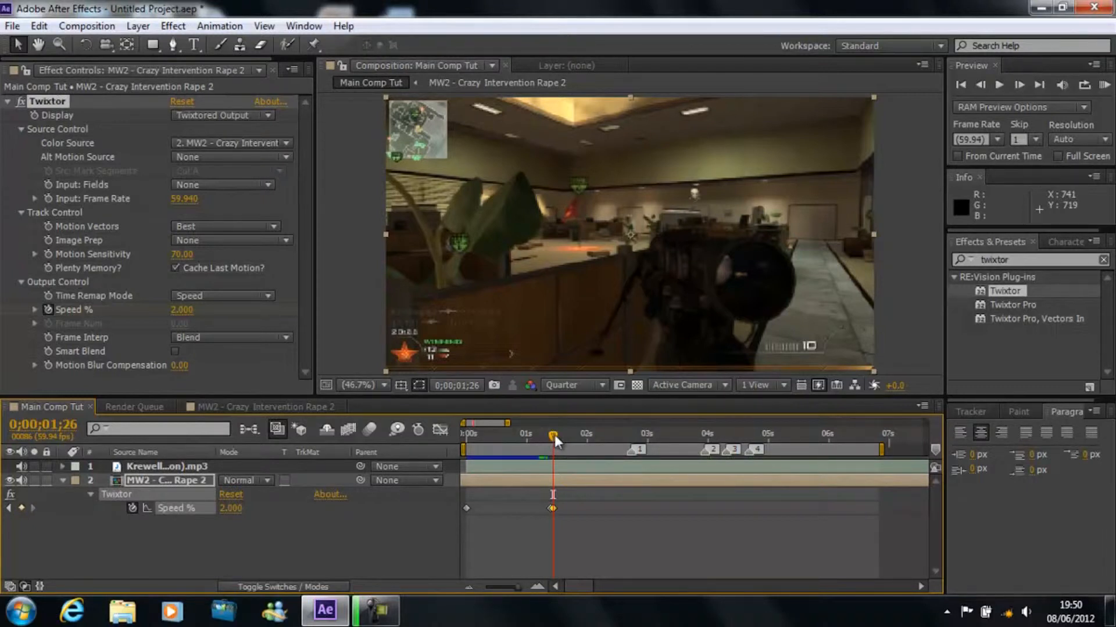
Step: Check the frames around marker 1 and add a Speed % keyframe before it at 0;00;02;26, holding 2
left_click_drag(575, 437, 635, 436)
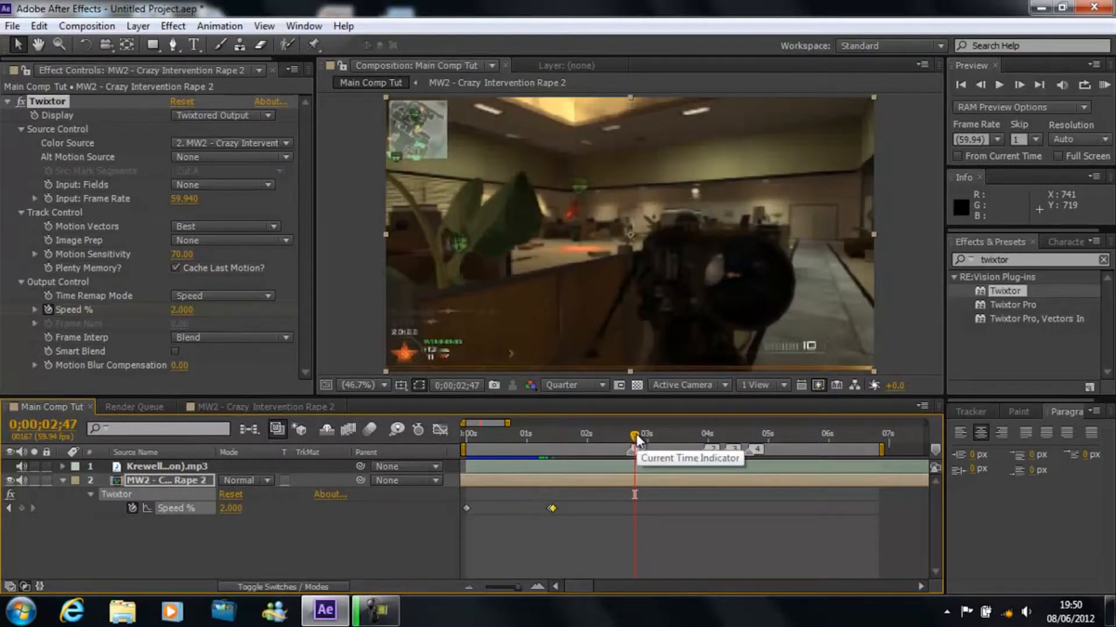
left_click_drag(636, 439, 633, 437)
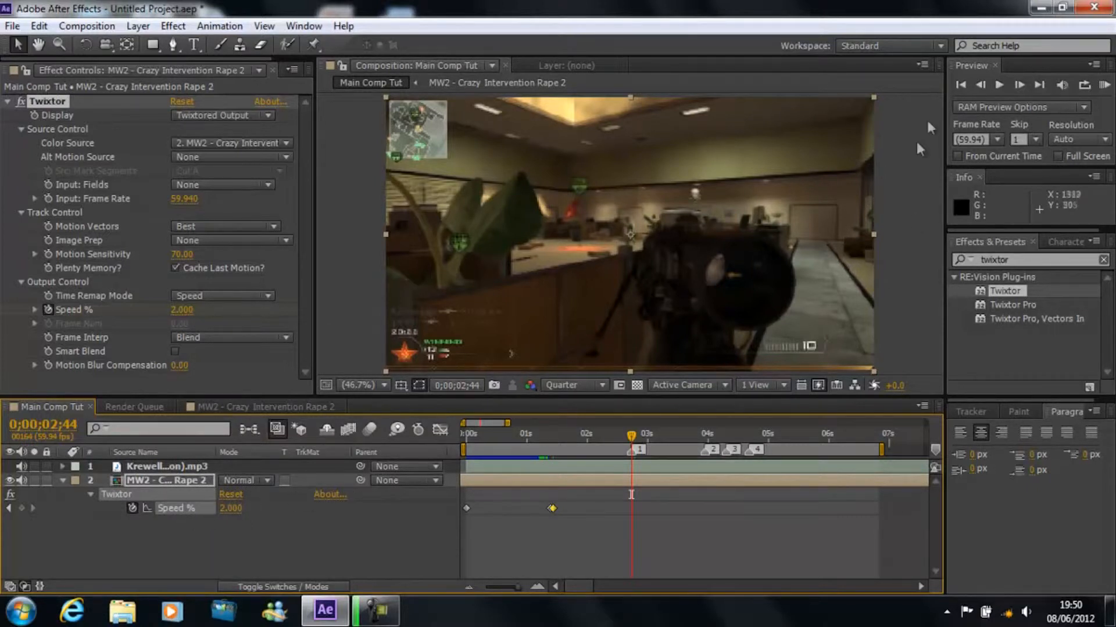
left_click(980, 85)
left_click(980, 86)
left_click(980, 85)
left_click(980, 85)
left_click(980, 85)
left_click_drag(620, 435, 612, 437)
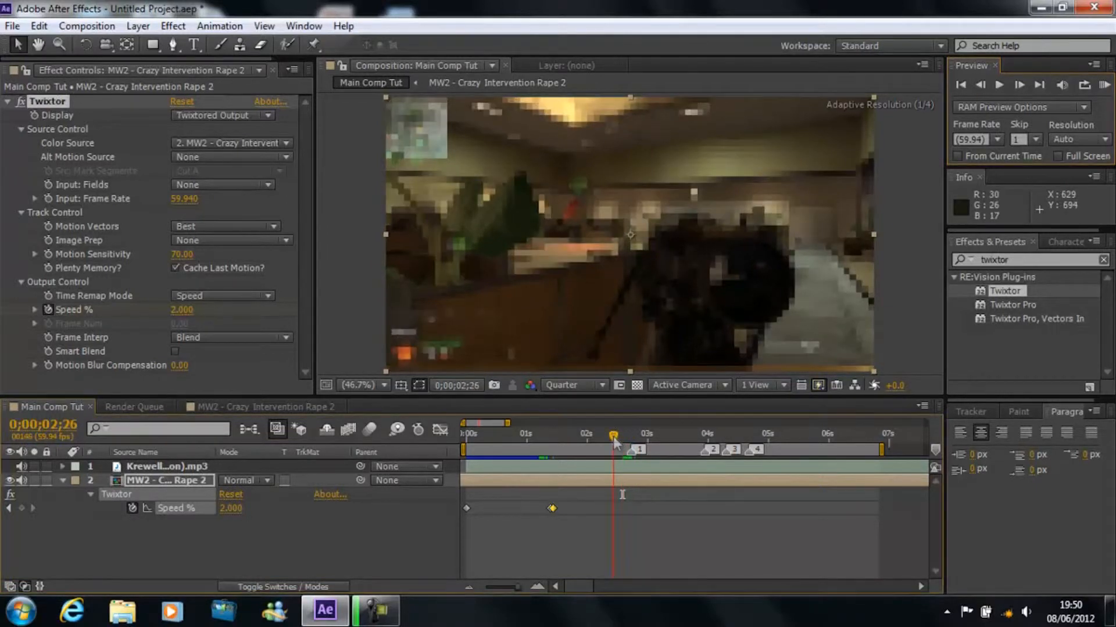
left_click(20, 508)
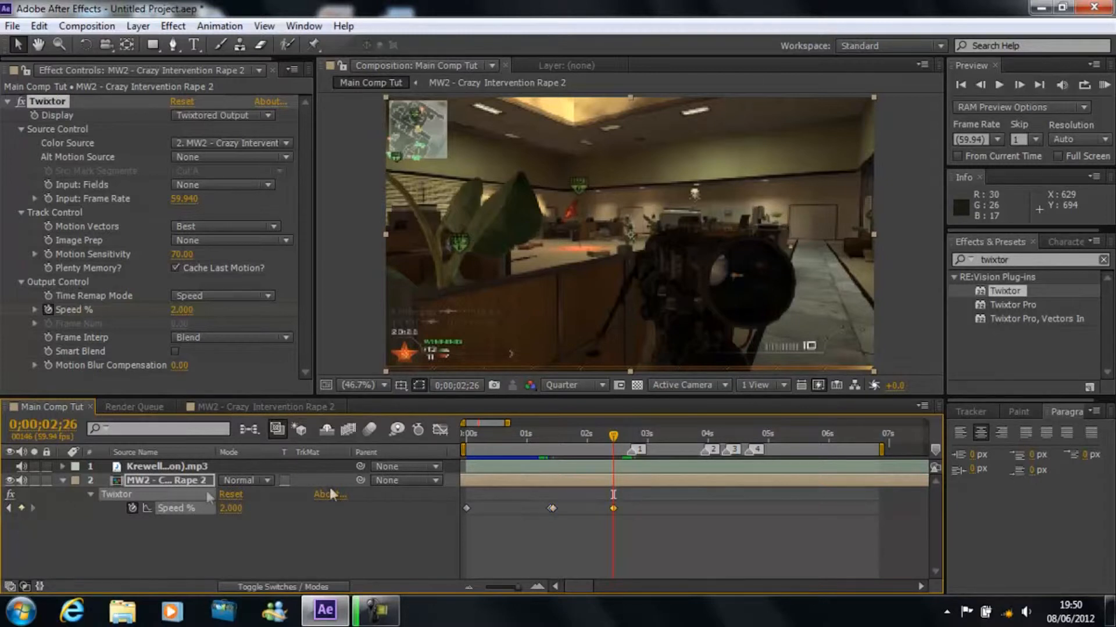
Step: Set Twixtor's Speed % to 200 two frames further on, at 0;00;02;28
left_click(1018, 83)
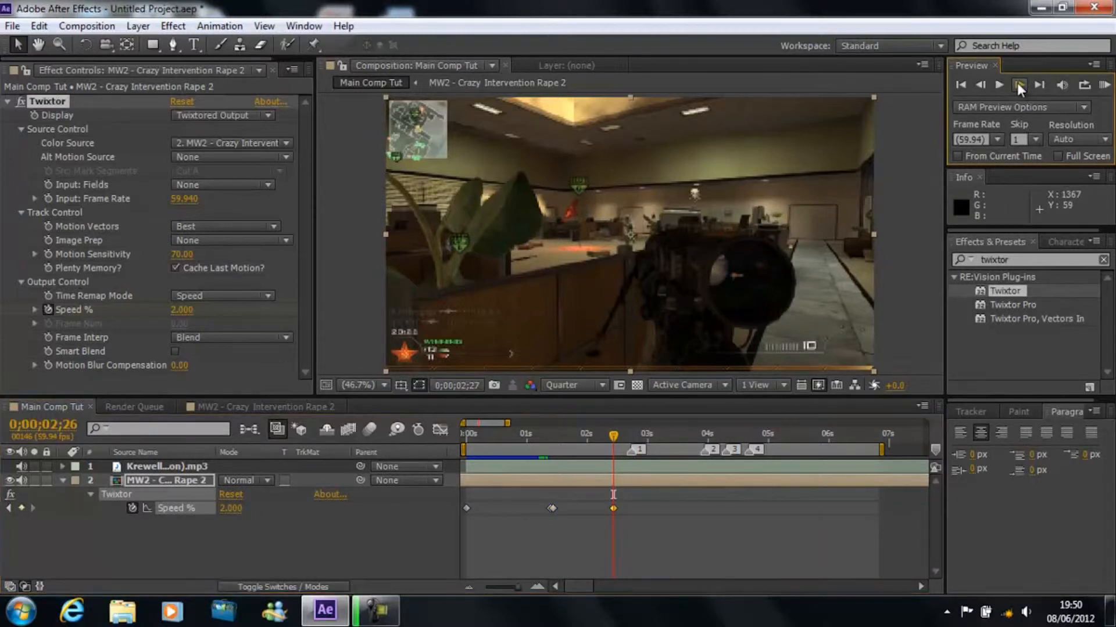
left_click(1018, 84)
left_click(232, 508)
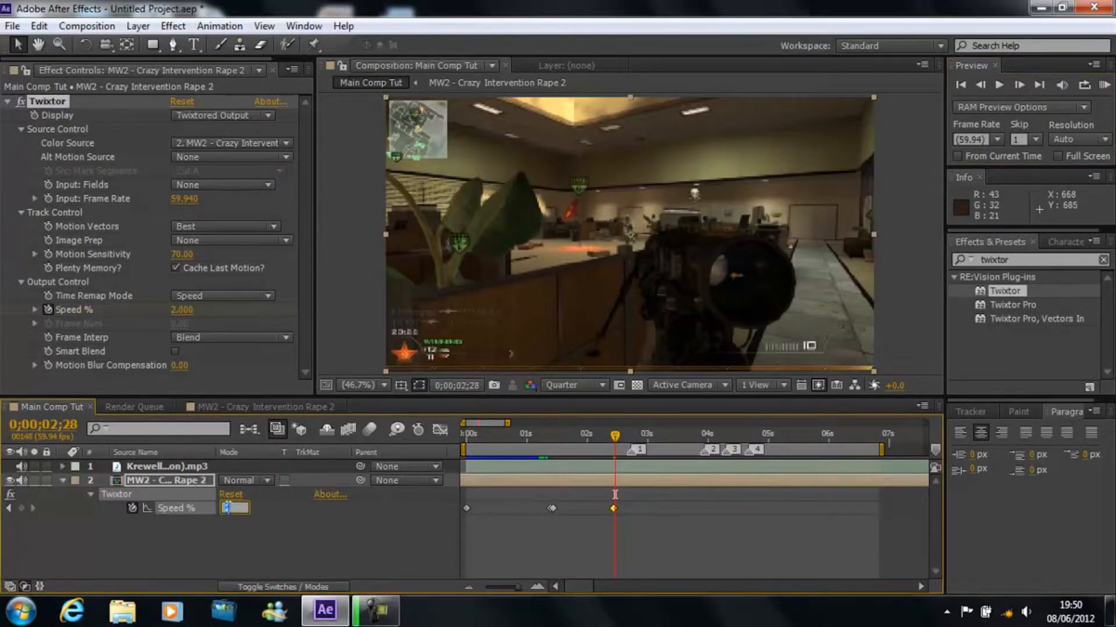
key("Return")
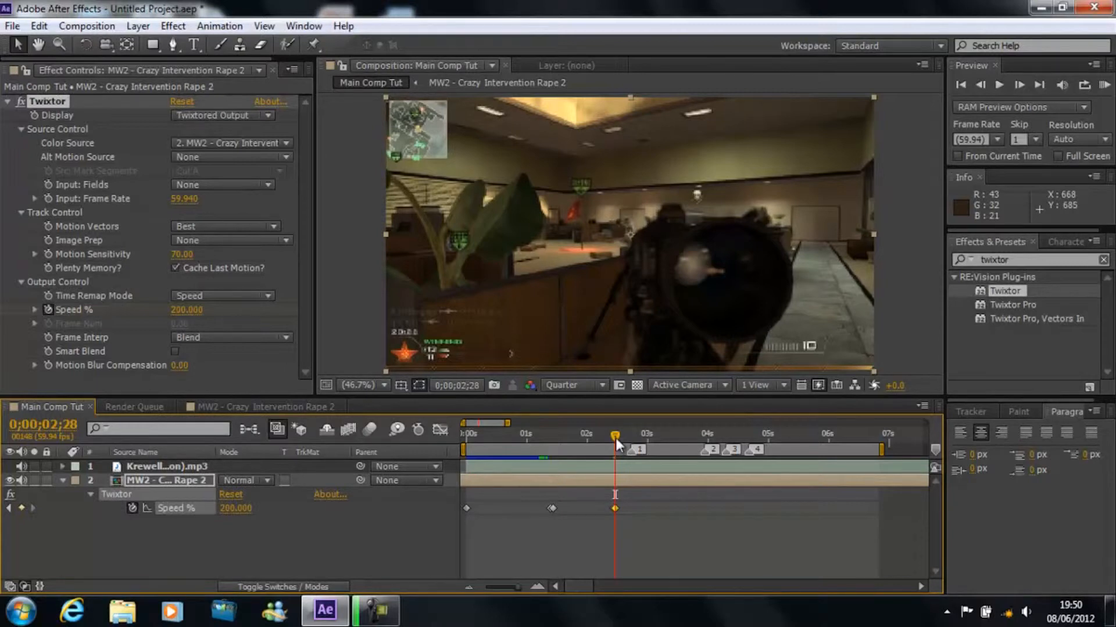
Step: Check the footage at marker 1 and shift the last two Speed % keyframes slightly later in time
left_click_drag(615, 435, 631, 440)
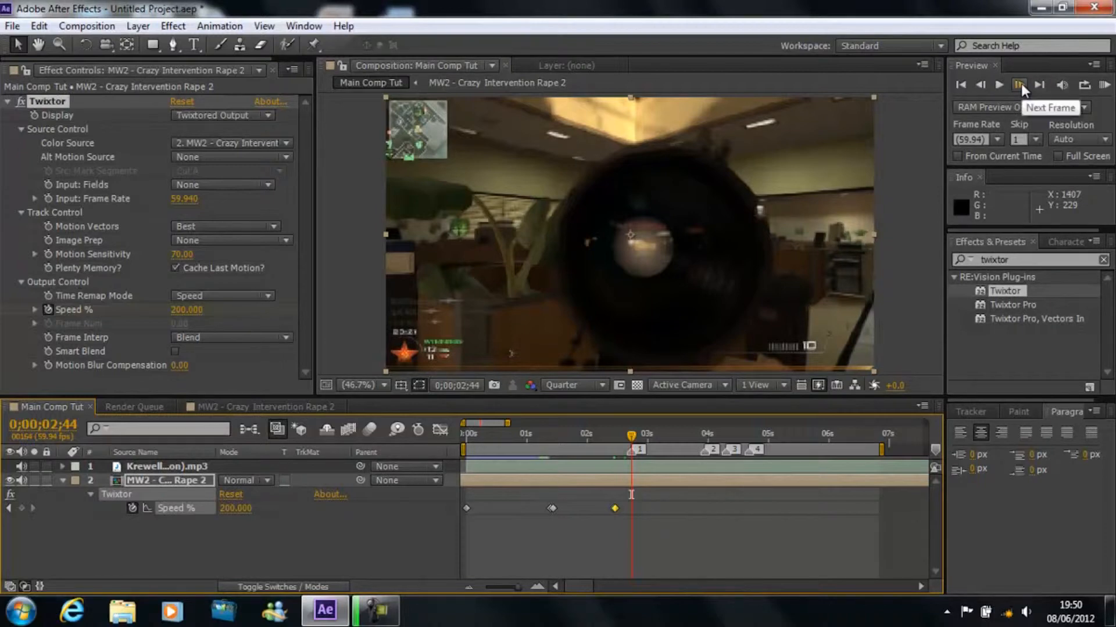
left_click(1019, 84)
left_click(1020, 85)
left_click(1020, 84)
left_click_drag(634, 441, 632, 440)
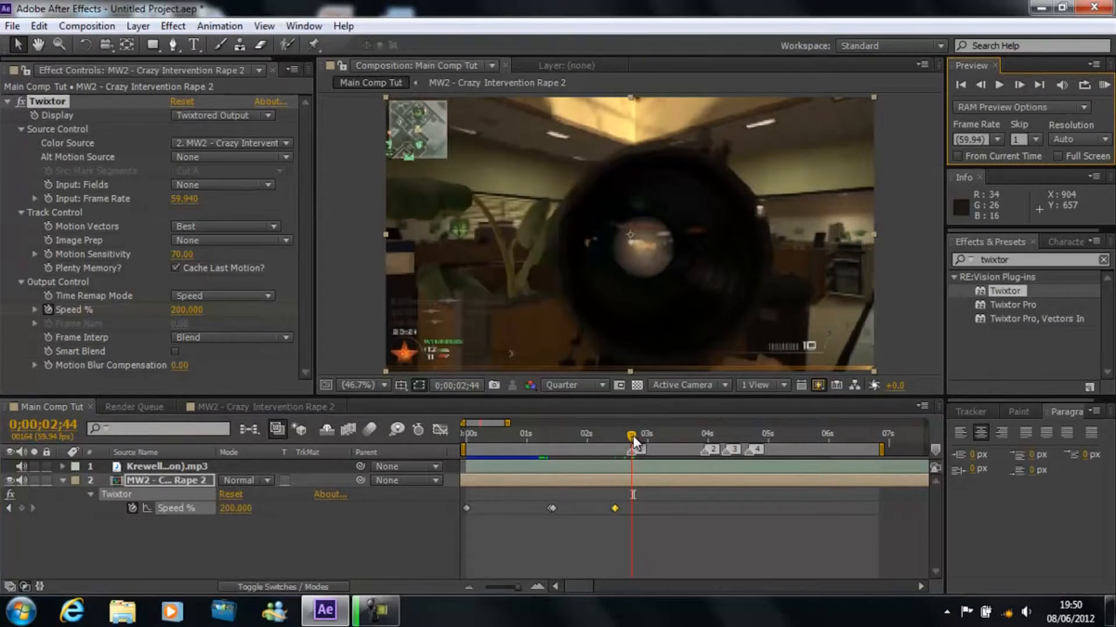
left_click(635, 444)
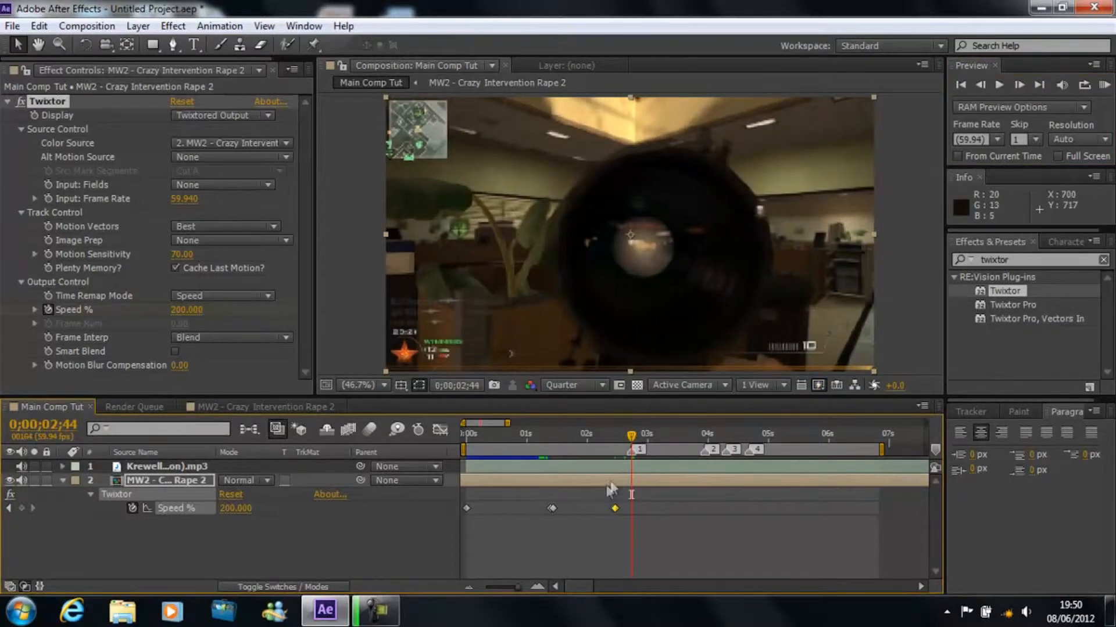
left_click_drag(601, 498, 618, 510)
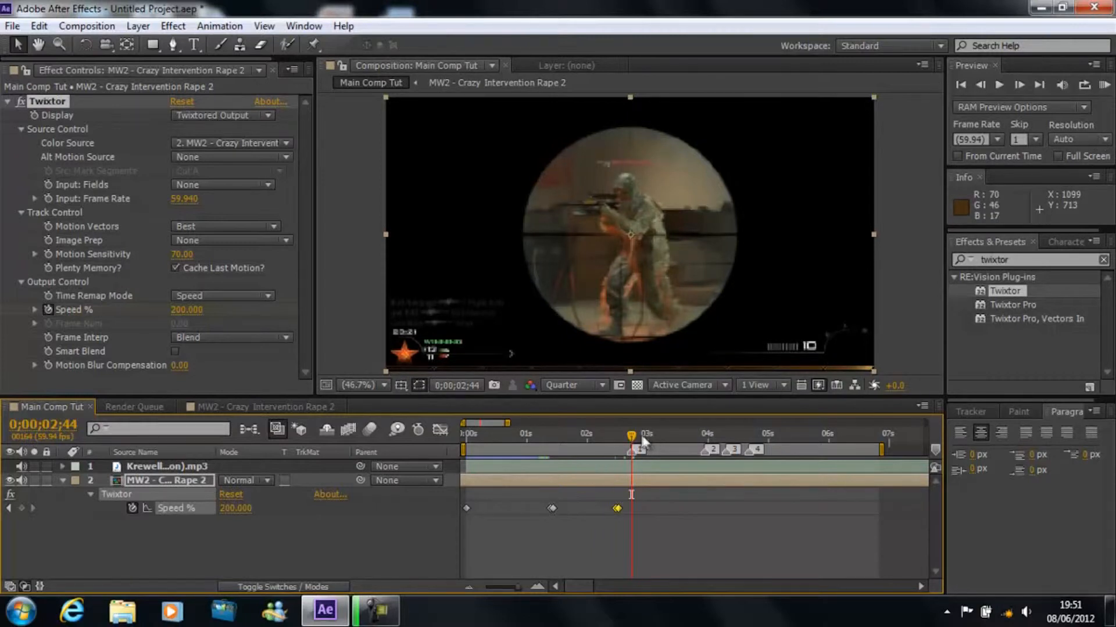
Step: Step frame by frame past marker 1 and add a Speed % keyframe at 0;00;02;50, holding 200
left_click(1017, 85)
left_click(1018, 85)
left_click(1018, 85)
left_click(1017, 85)
left_click(1018, 85)
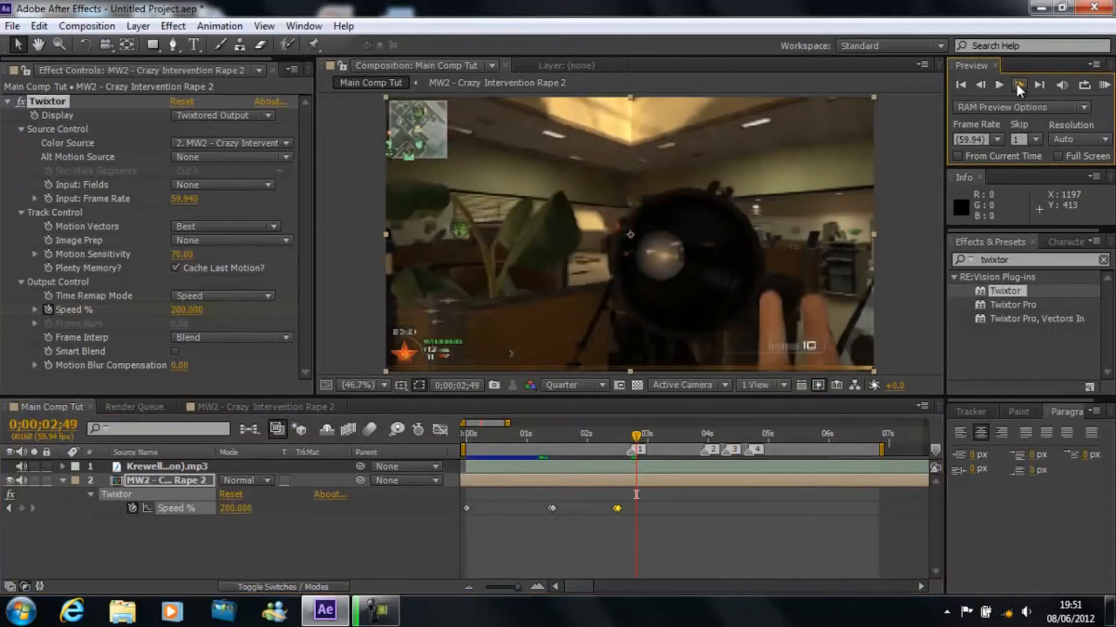
left_click(1018, 85)
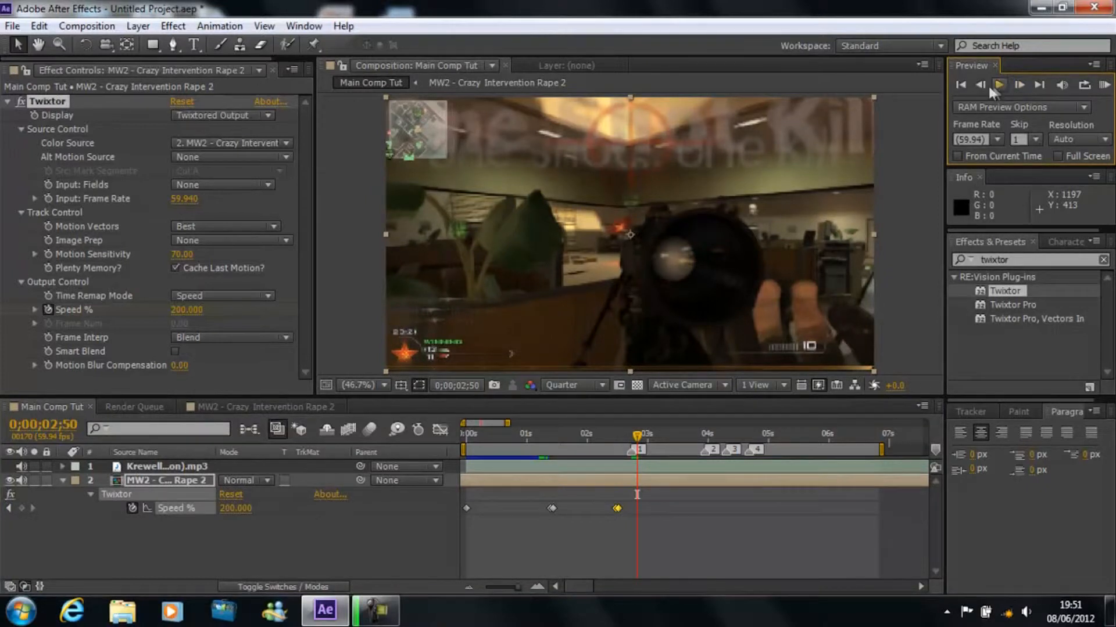
left_click(980, 84)
left_click(1017, 85)
left_click(21, 508)
Step: Set Twixtor's Speed % back to 2 at 0;00;02;52, just past marker 1
left_click(1017, 85)
left_click(1017, 85)
left_click(232, 510)
key("Return")
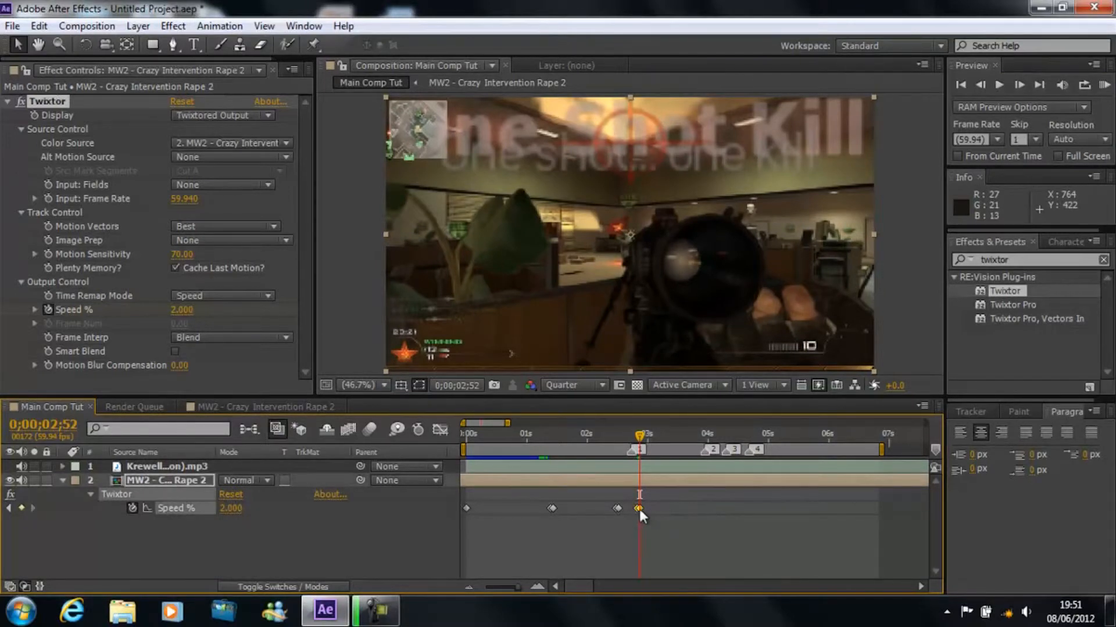
Step: Nudge the slow-down keyframe pair near marker 1 slightly later and RAM-preview the speed changes with the music
key("ctrl+z")
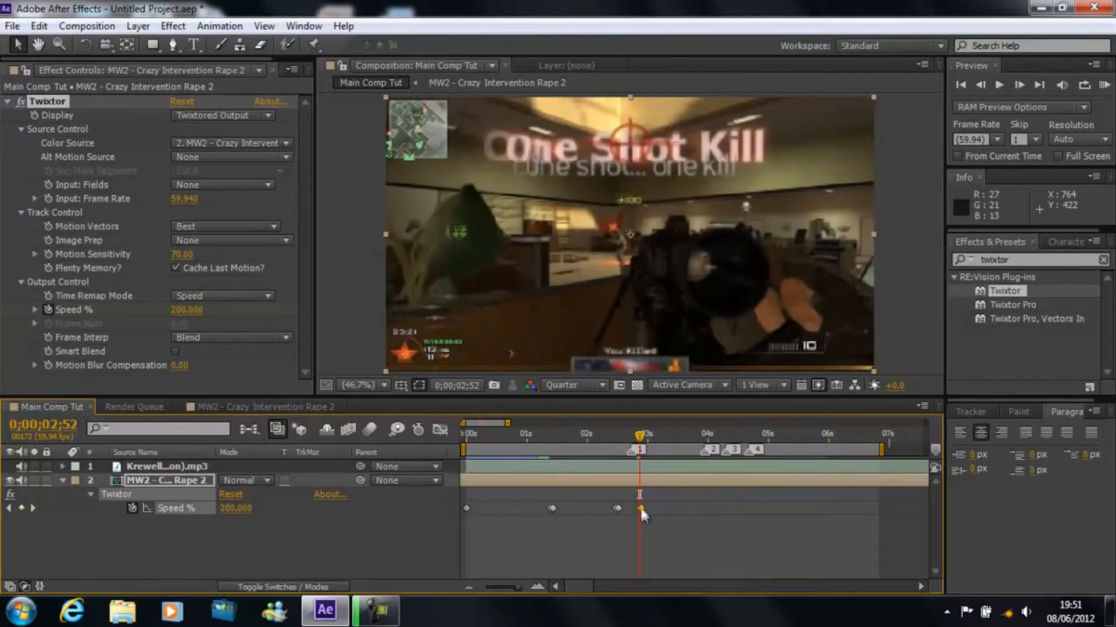
left_click_drag(642, 448, 606, 446)
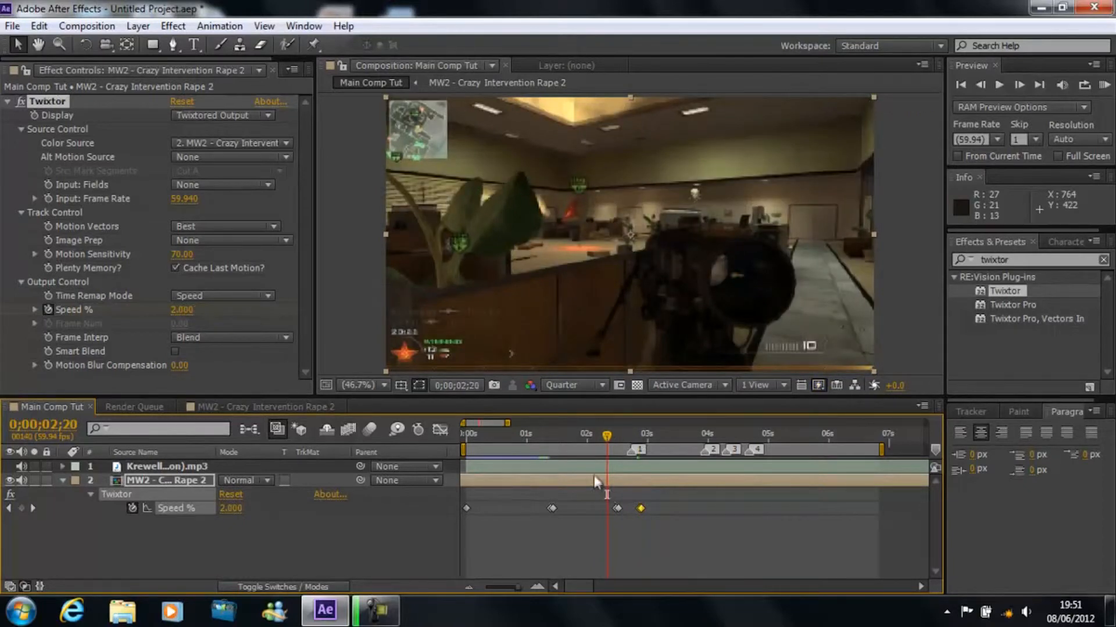
left_click(1105, 88)
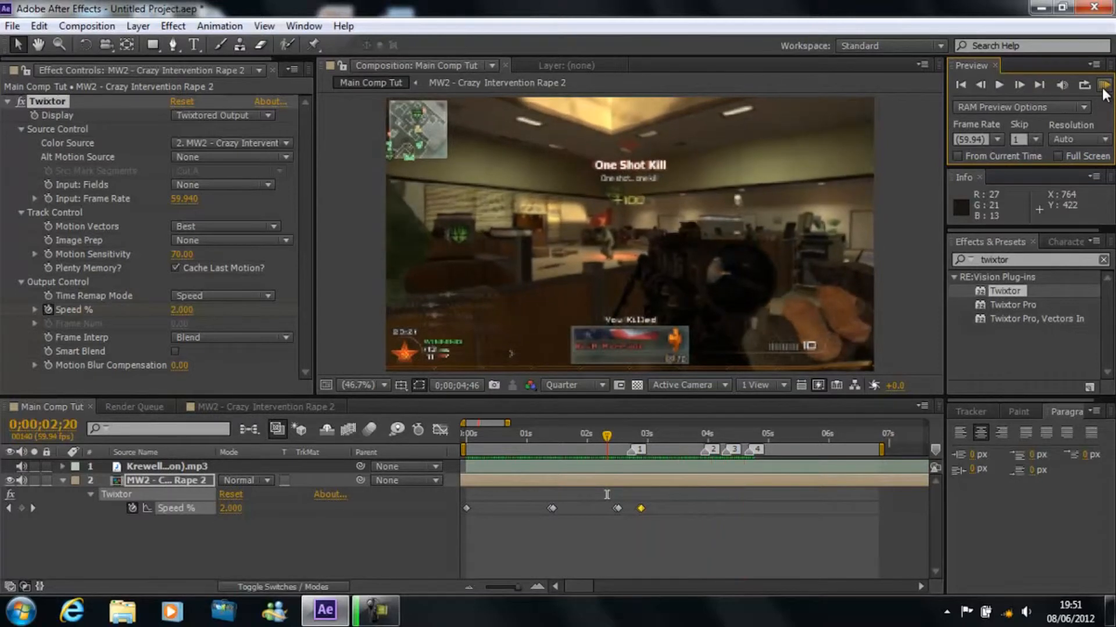
left_click(1105, 92)
Step: Shift the speed-up keyframe pair before marker 1 later and the slow-down pair after it slightly earlier
left_click(617, 509)
left_click_drag(621, 508, 624, 508)
left_click(639, 509)
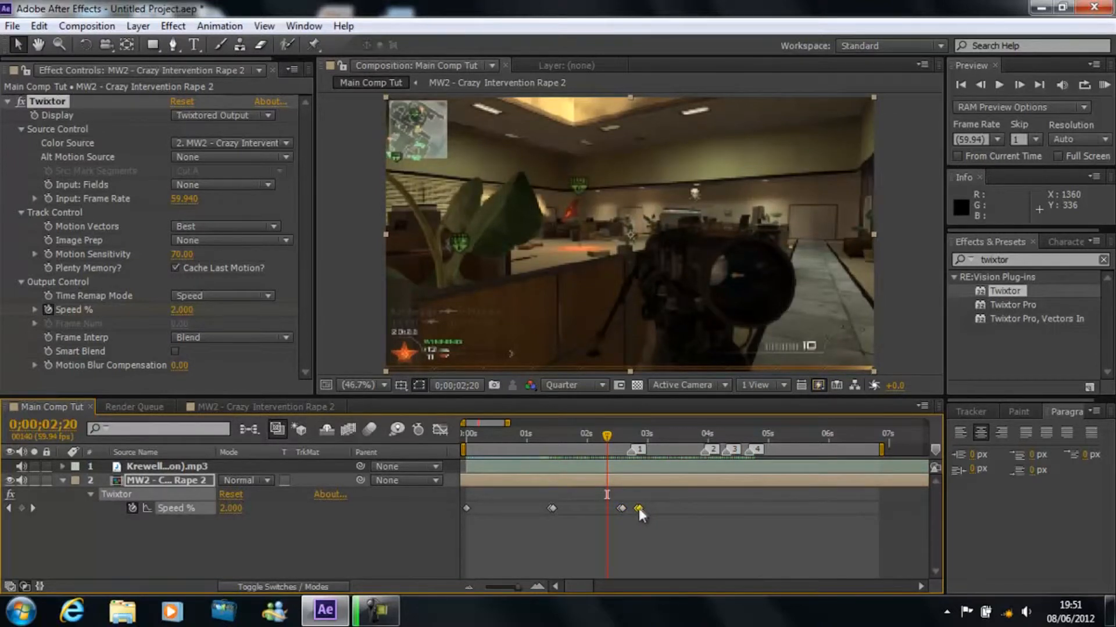
left_click_drag(608, 506, 625, 509)
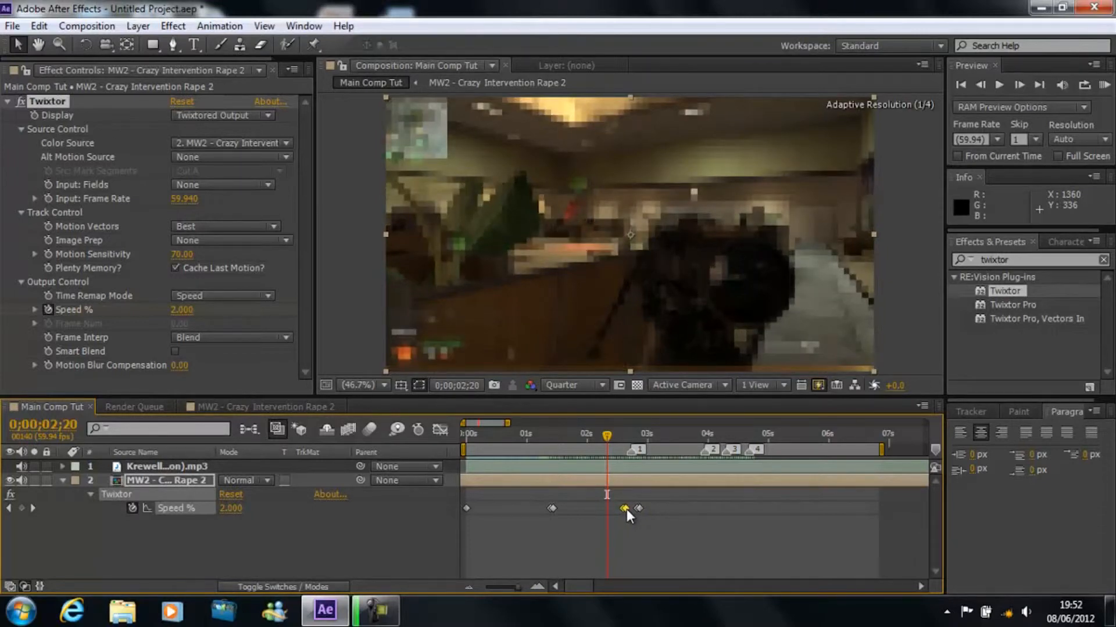
Step: Set Twixtor's Speed % to 500 on both fast keyframes, at 0;00;02;38 and just past marker 1
left_click(631, 435)
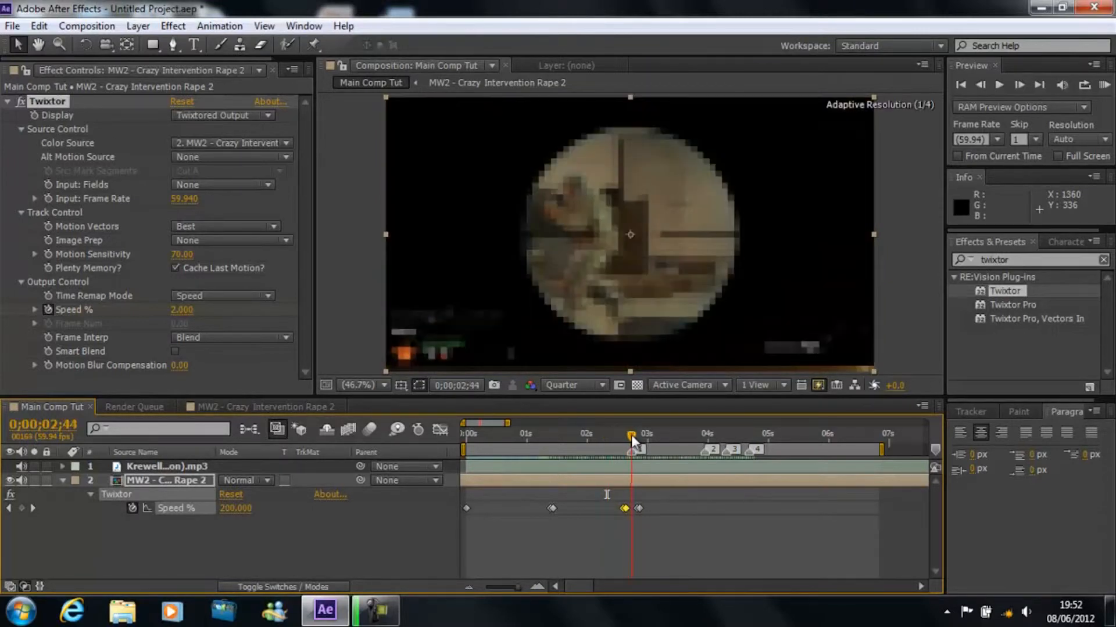
left_click_drag(631, 439, 626, 438)
left_click(246, 546)
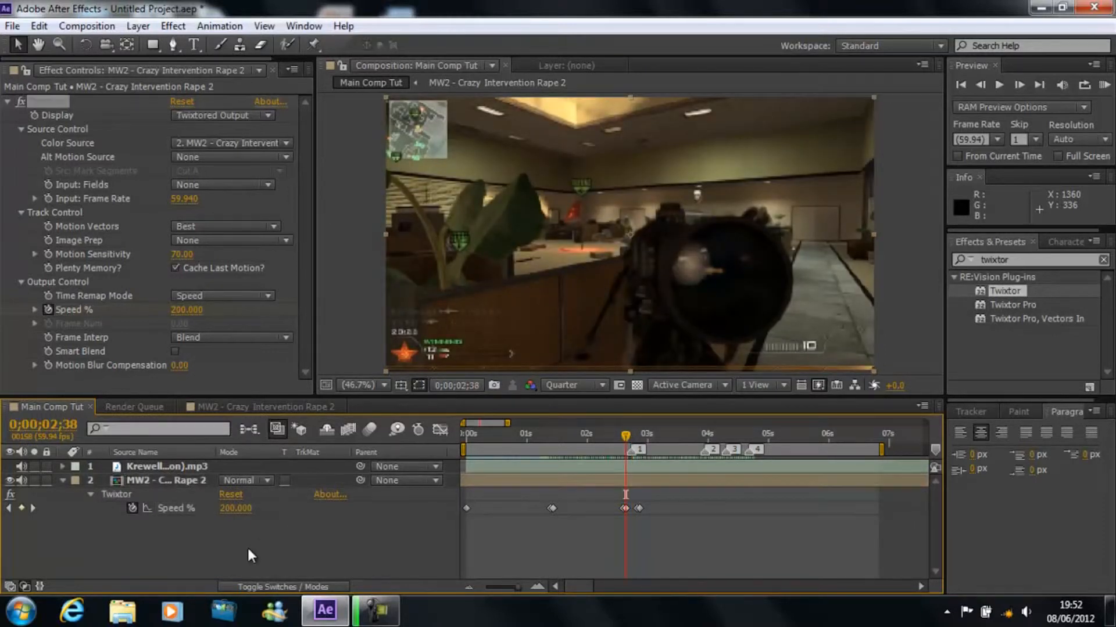
left_click(224, 511)
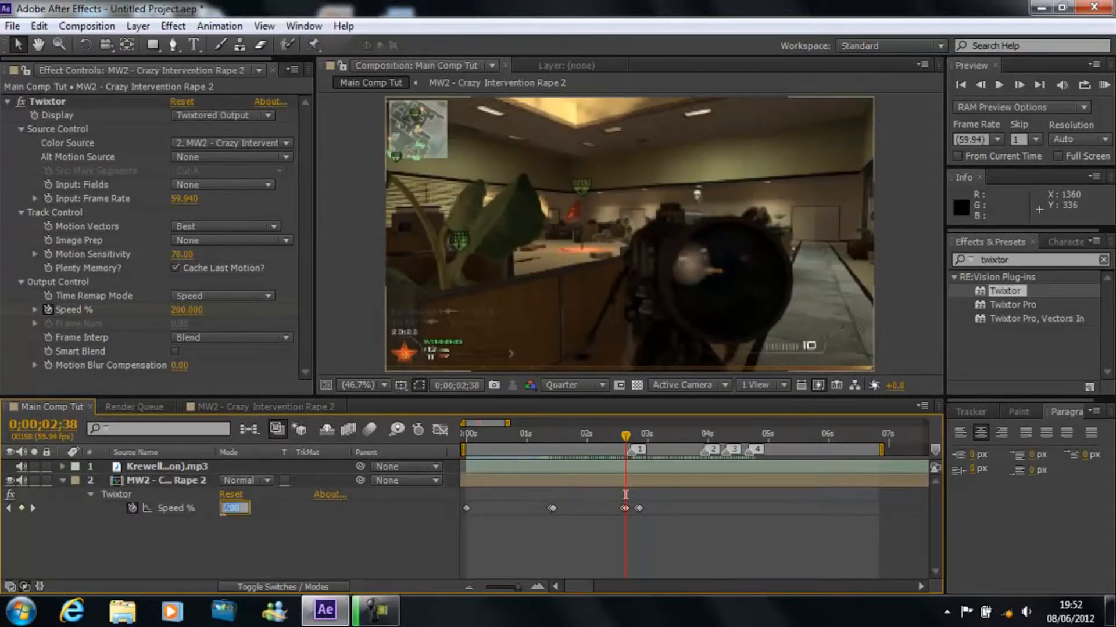
key("Return")
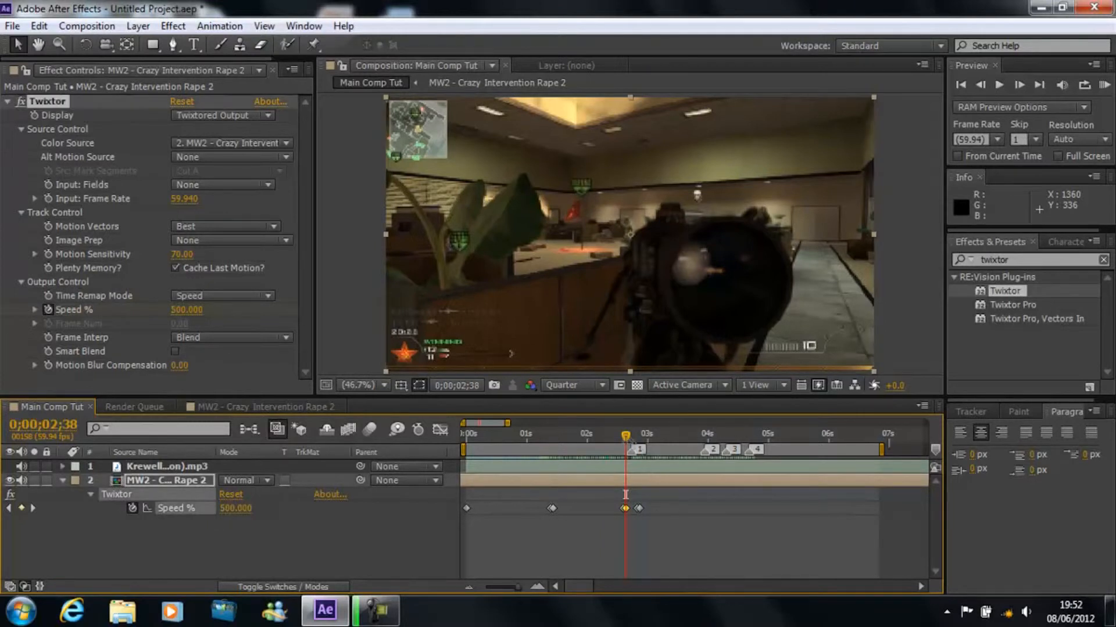
left_click(33, 508)
left_click(232, 509)
type("500")
key("Return")
Step: Locate the kill frame around 0;00;02;44 and shift the speed-up keyframe pair before marker 1 slightly later
left_click(639, 434)
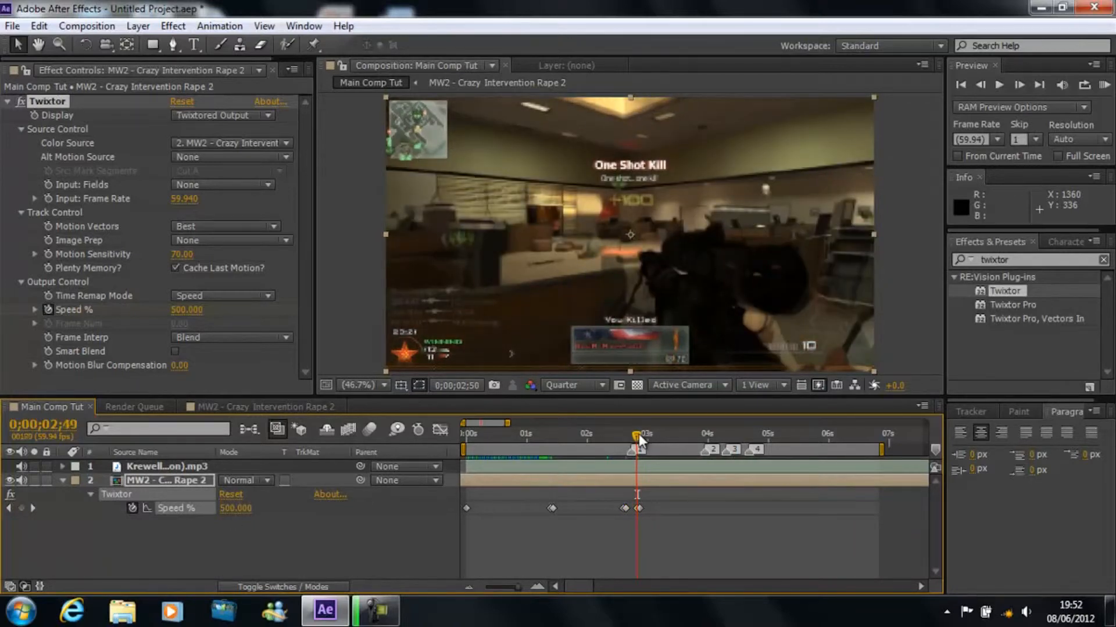
left_click_drag(639, 434, 633, 432)
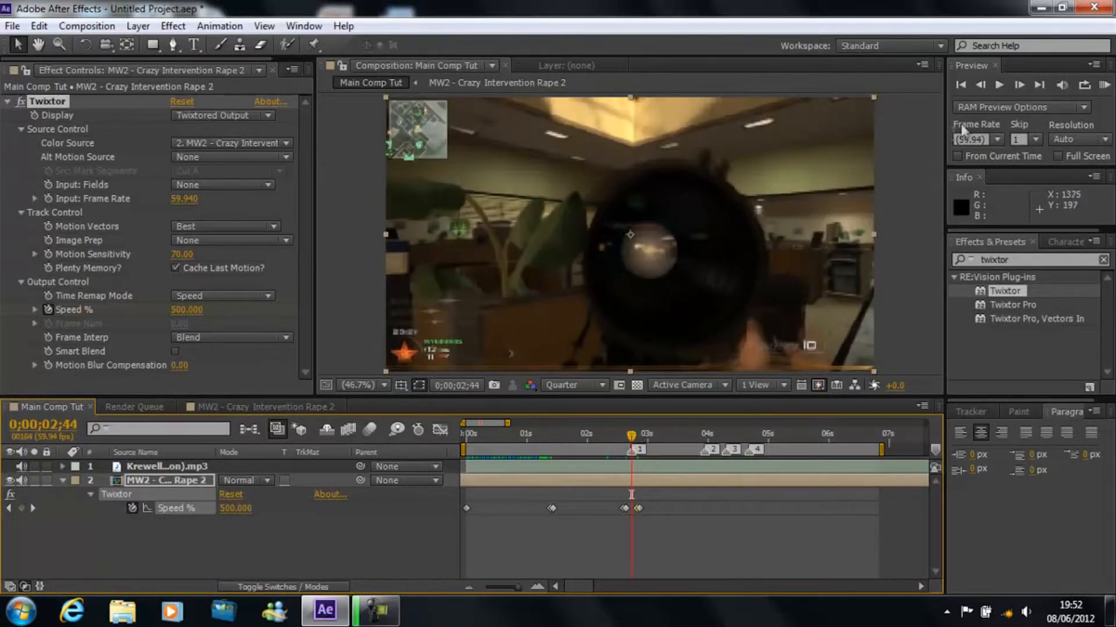
left_click(1021, 82)
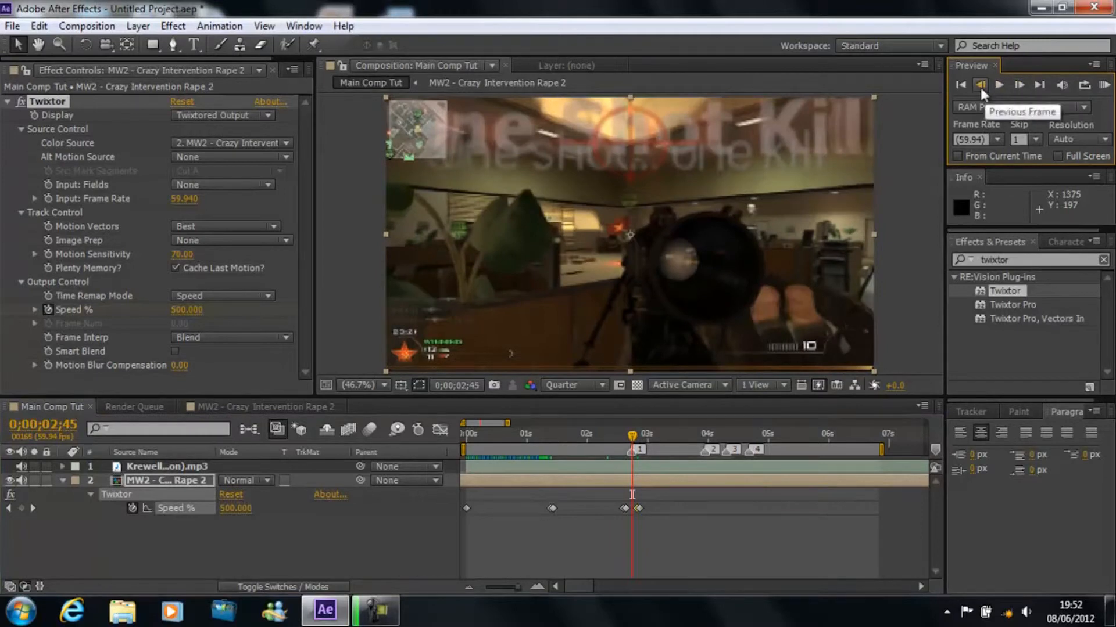
left_click(980, 85)
left_click_drag(606, 497, 626, 508)
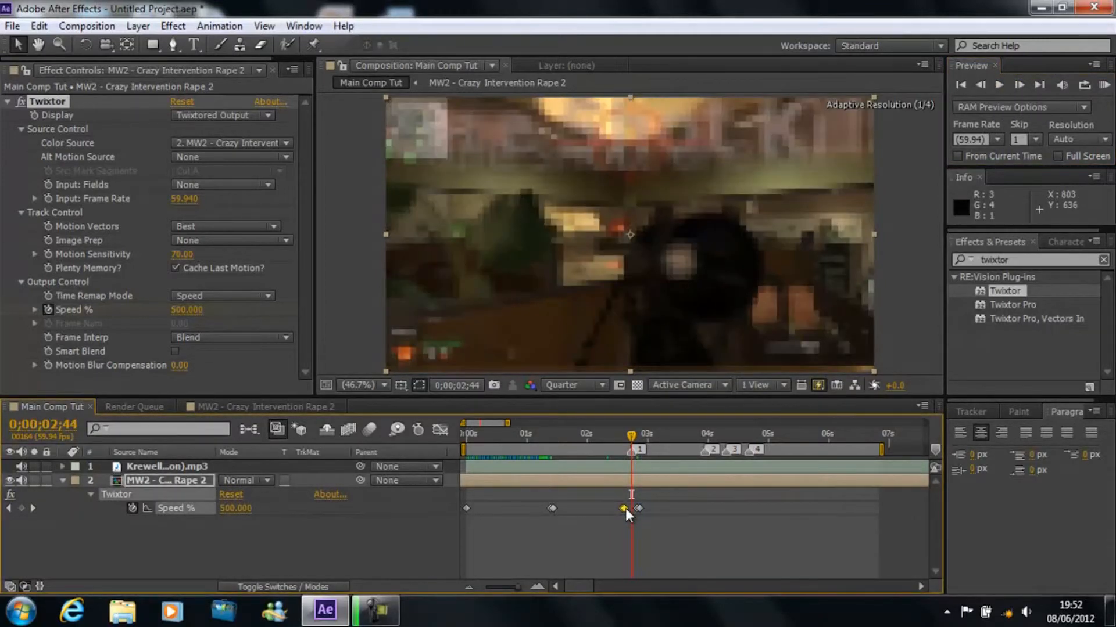
left_click_drag(625, 509, 626, 512)
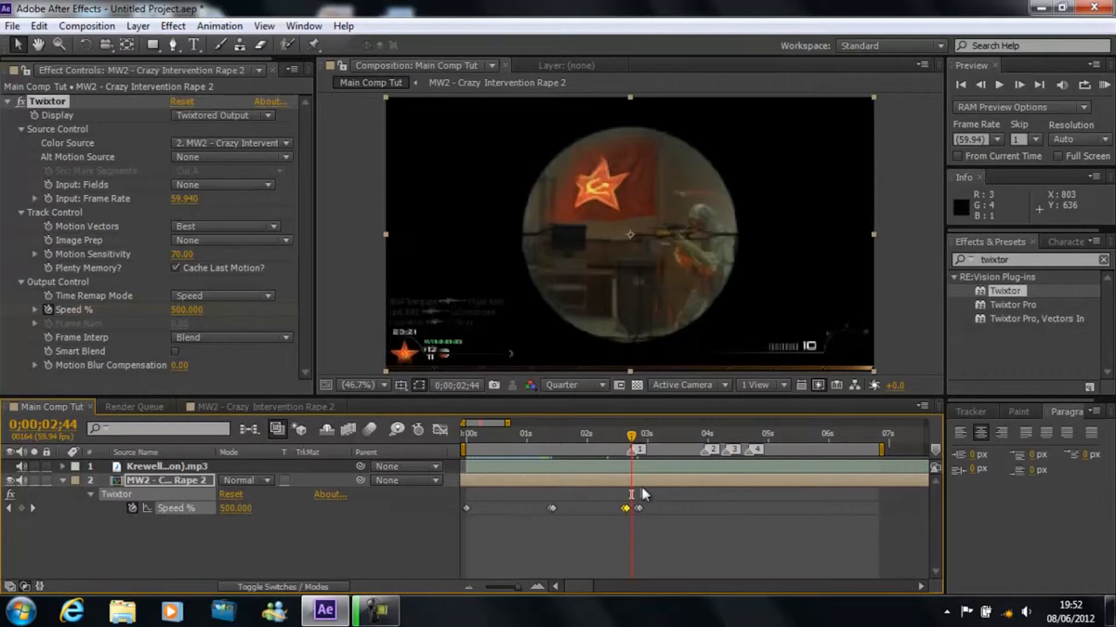
Step: RAM-preview the faster section around marker 1 with the music twice, moving the current time to 0;00;03;28 in between
left_click(650, 506)
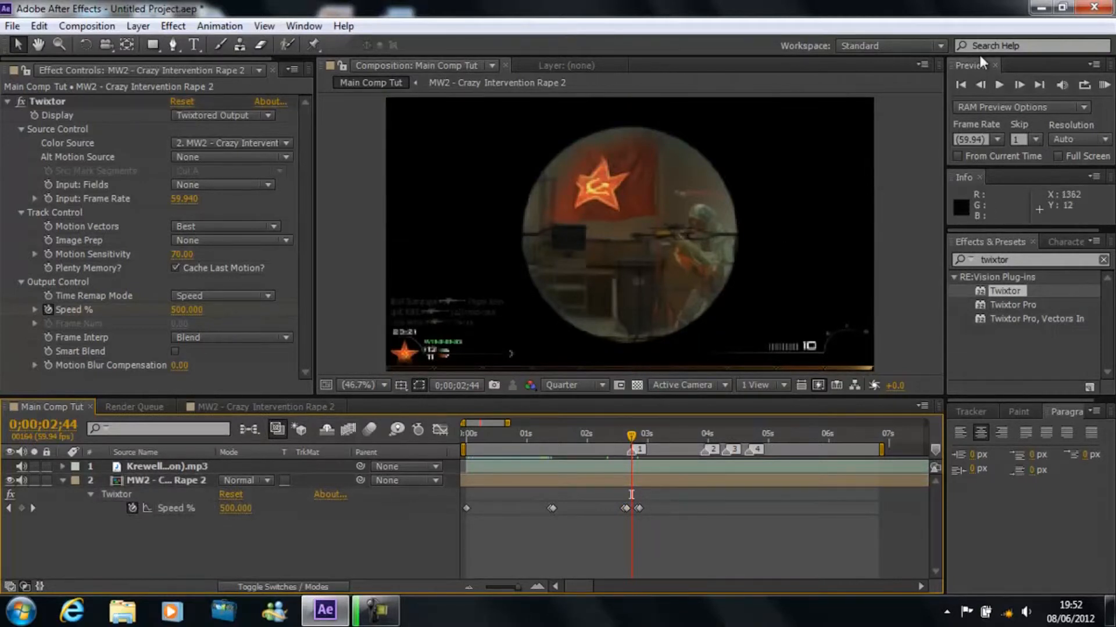
left_click(1107, 86)
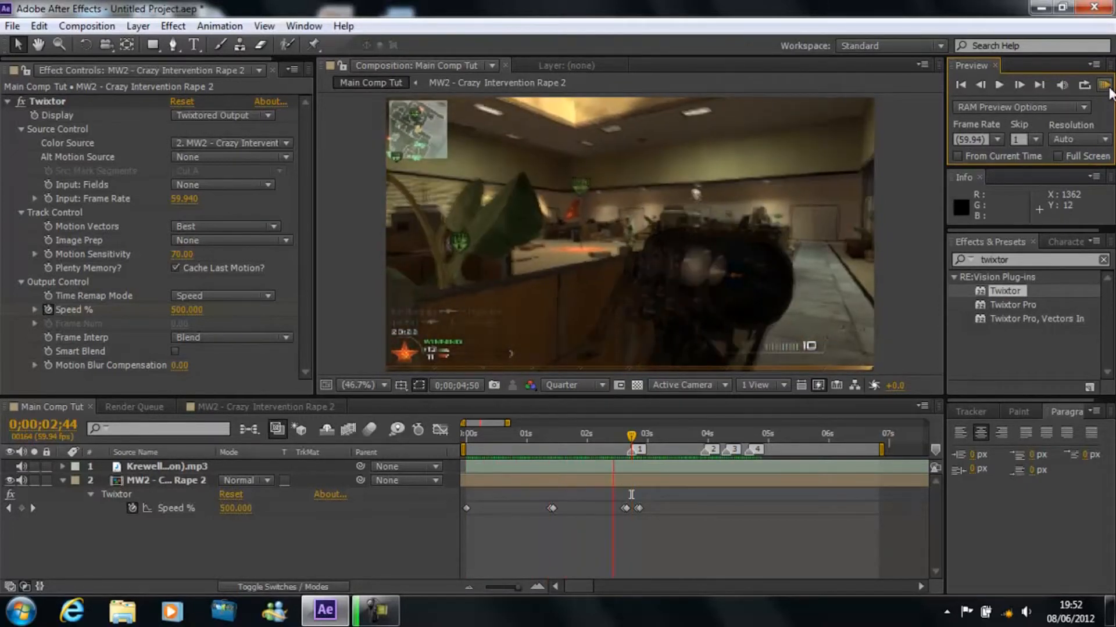
left_click(1109, 88)
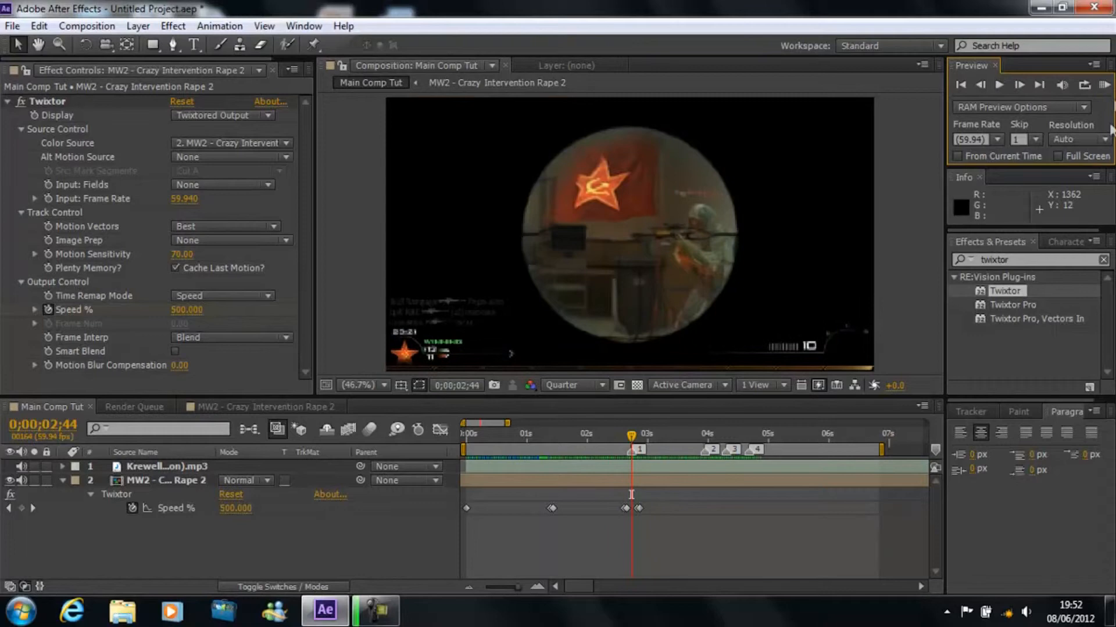
left_click_drag(1022, 165, 1021, 230)
left_click_drag(631, 434, 675, 443)
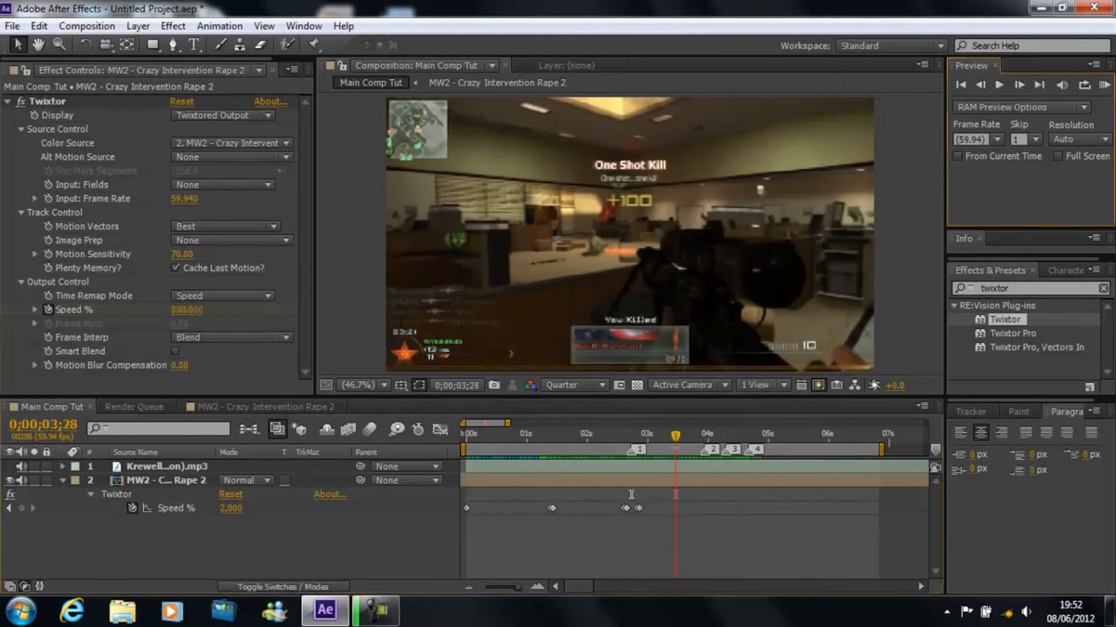
left_click(1102, 86)
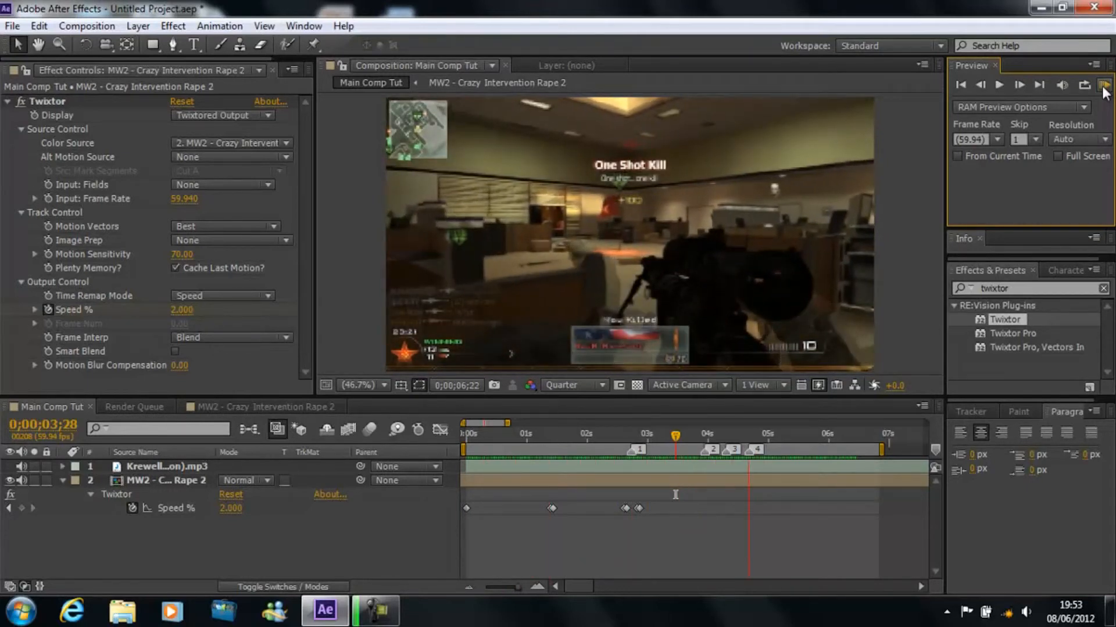
left_click(1103, 88)
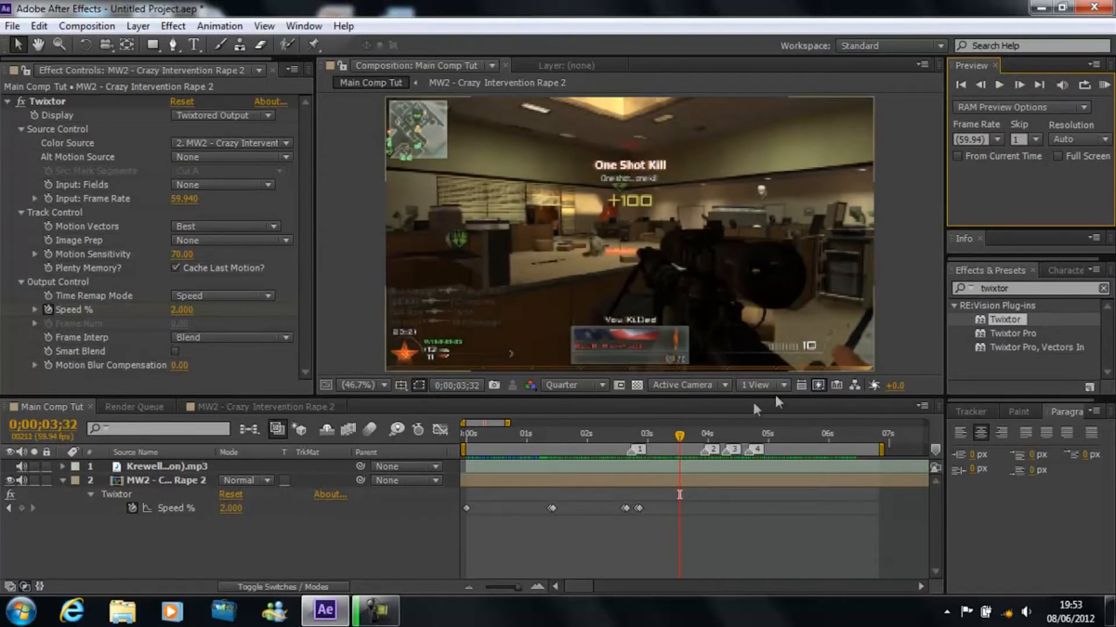
Step: Move both keyframe pairs around marker 1 slightly later together and RAM-preview the timing against the music
left_click_drag(674, 435, 636, 427)
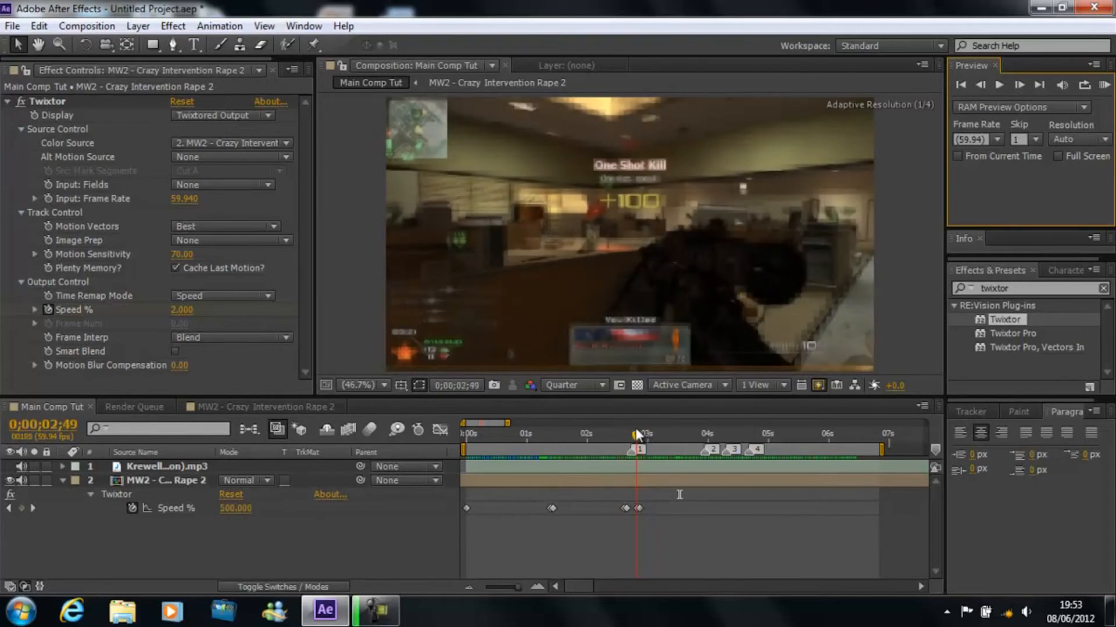
left_click(638, 509)
left_click_drag(607, 507, 641, 508)
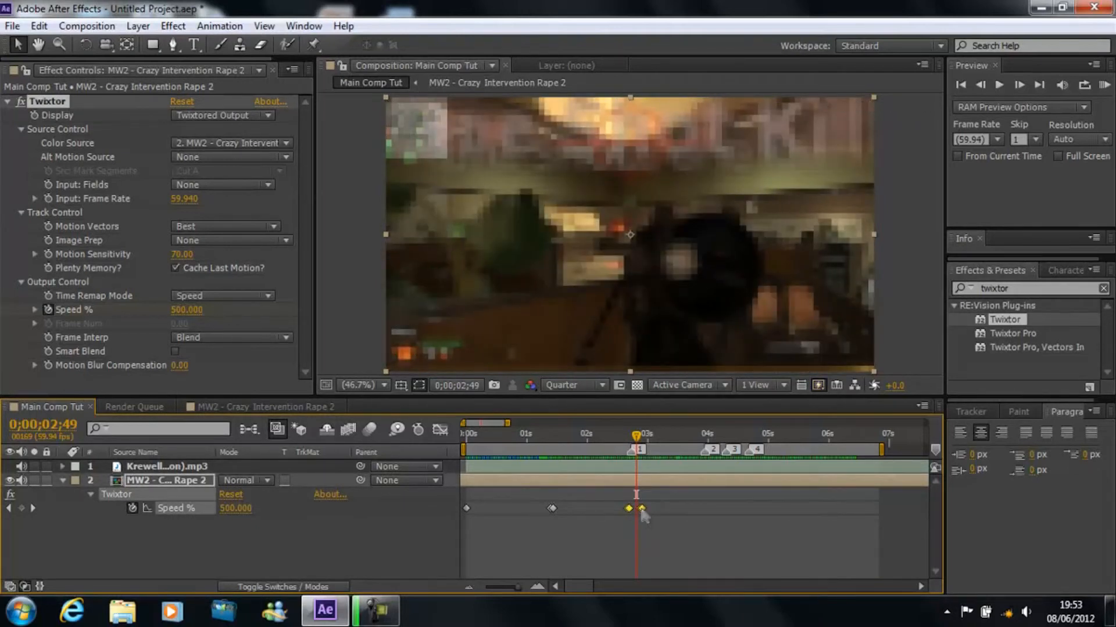
left_click(1101, 86)
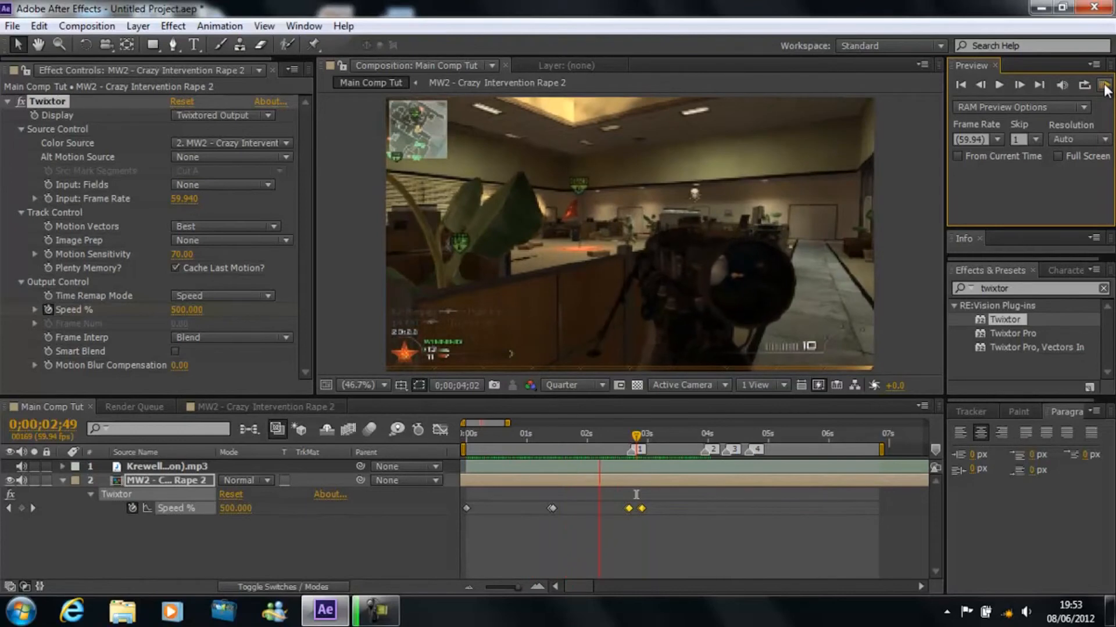
left_click(1105, 85)
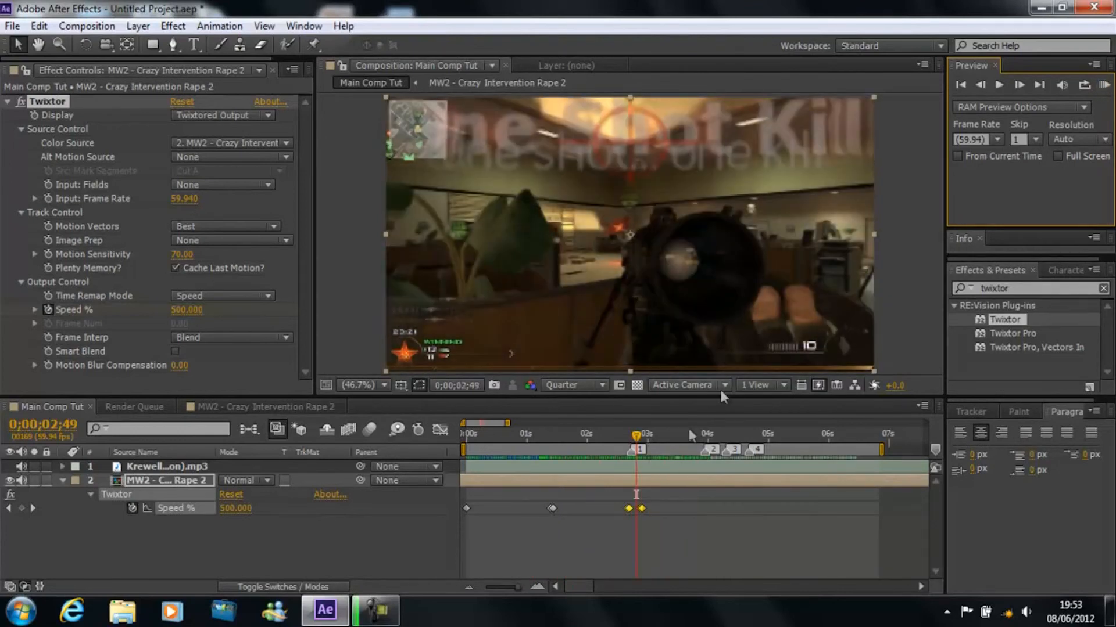
Step: Shift the two selected keyframe pairs further right so the slow-down falls near 0;00;03;00, RAM-preview the result and deselect them
left_click_drag(642, 507, 646, 509)
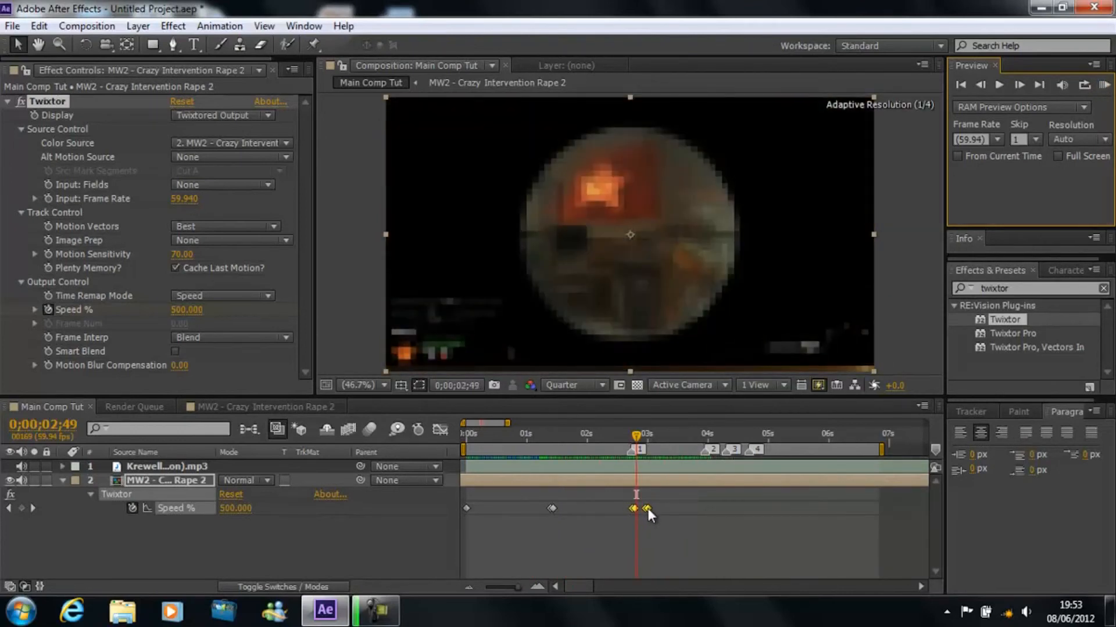
left_click(1101, 87)
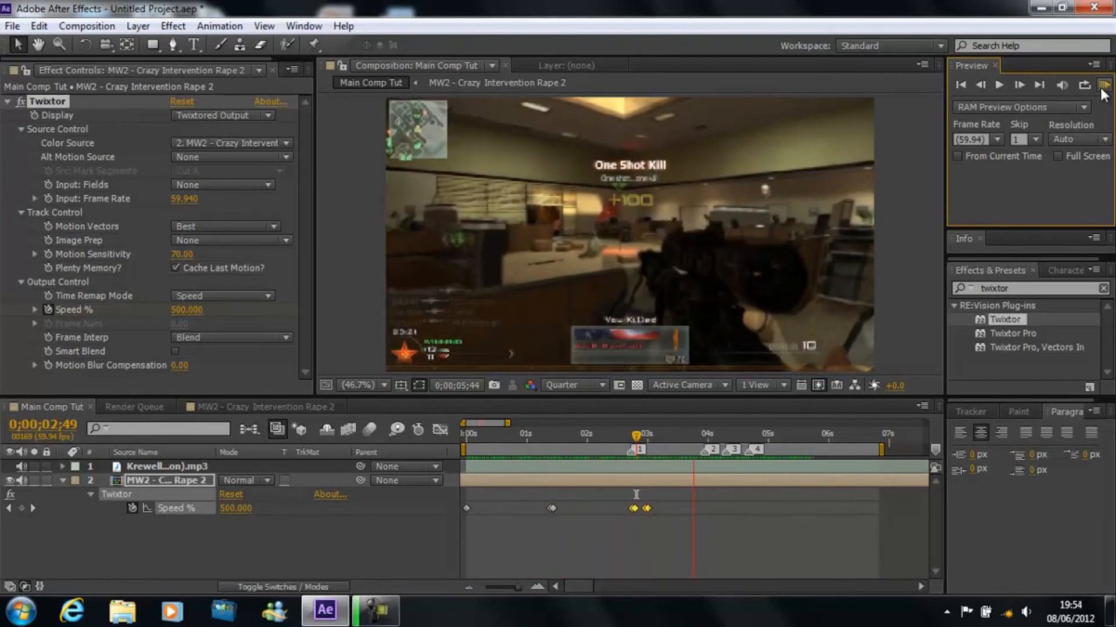
left_click(1099, 101)
left_click(674, 505)
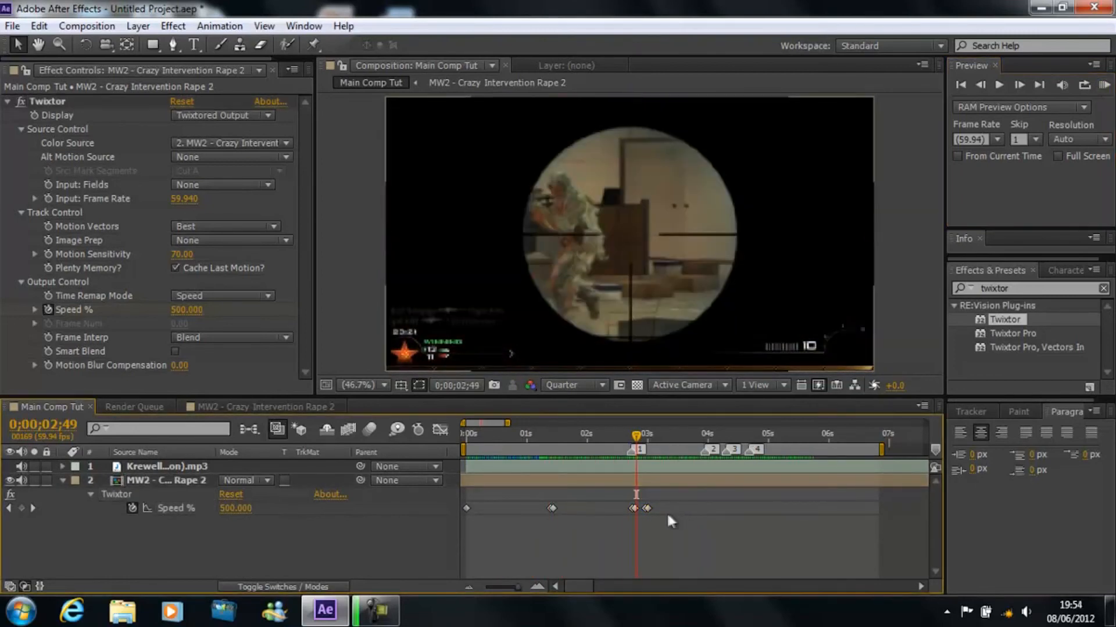
Step: Move the current time to 0;00;03;04 and select the final slow-down keyframe just before it
mouse_move(642, 433)
left_mouse_down()
mouse_move(695, 432)
mouse_move(651, 430)
left_mouse_up()
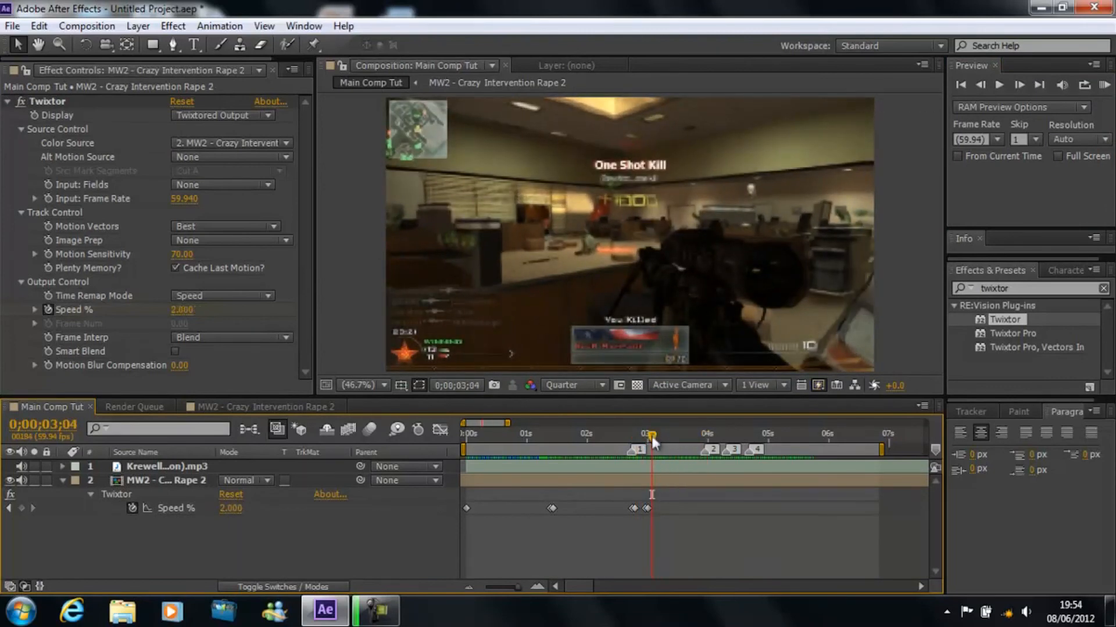
left_click(646, 509)
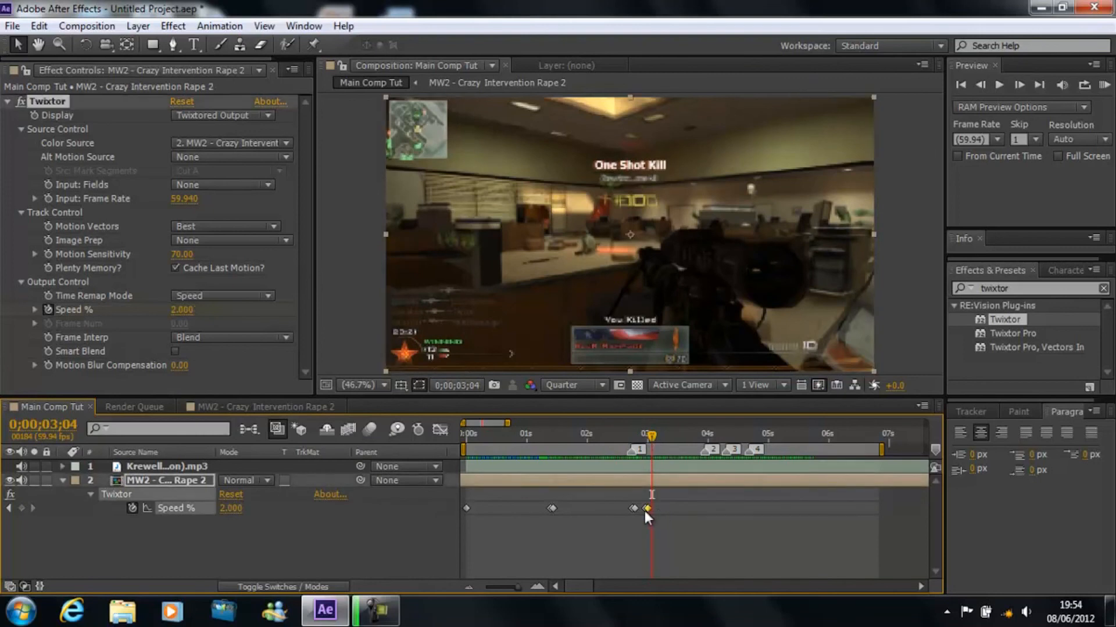